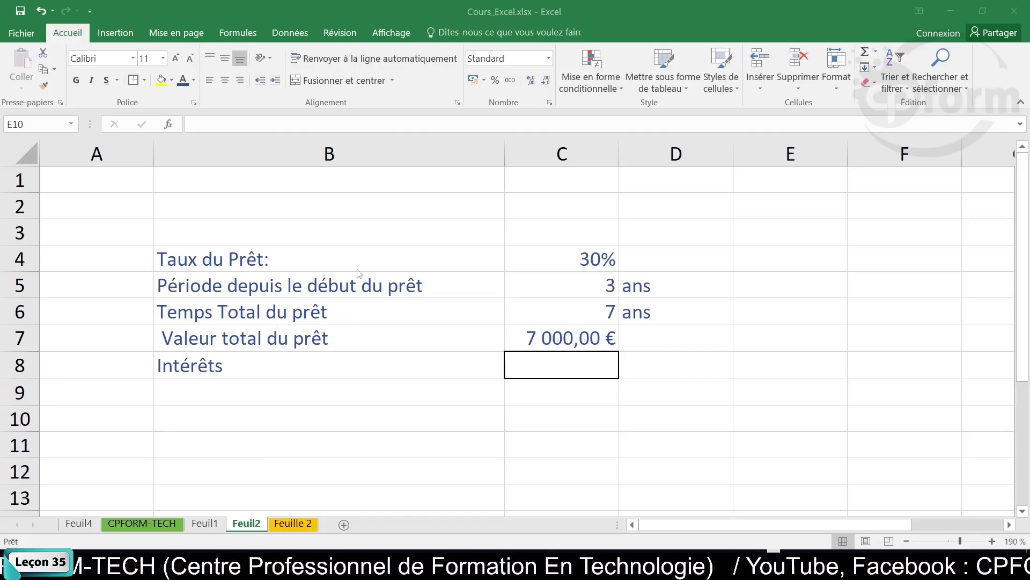
key("alt+Tab")
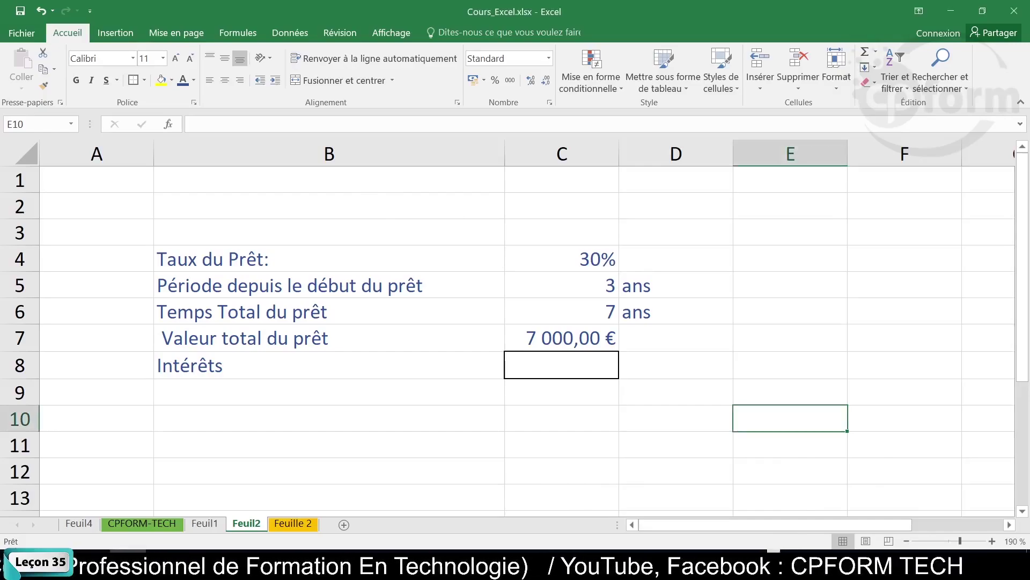
key("alt+Tab")
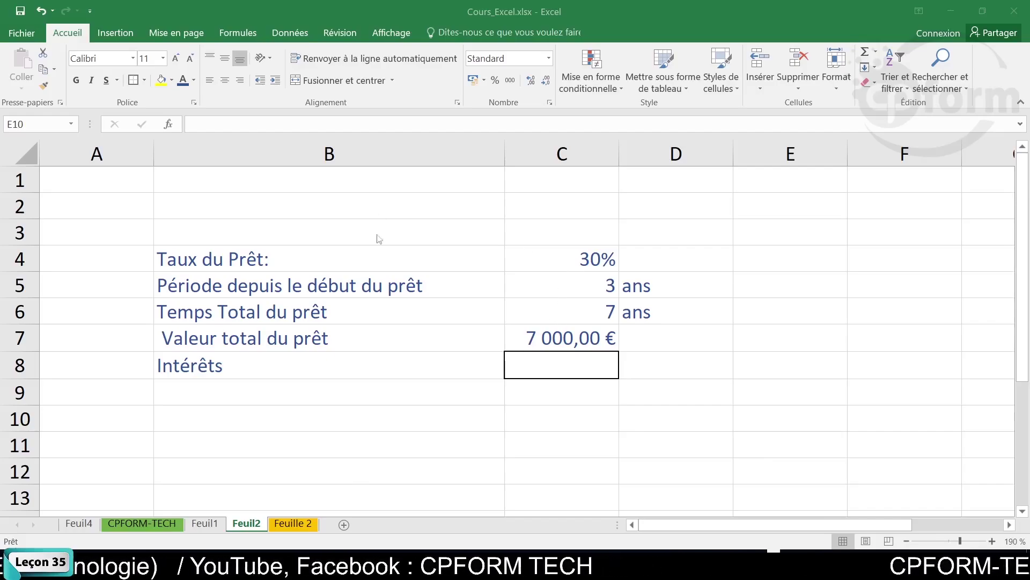
Right-align the loan labels in cells B4:B8.
left_click(530, 363)
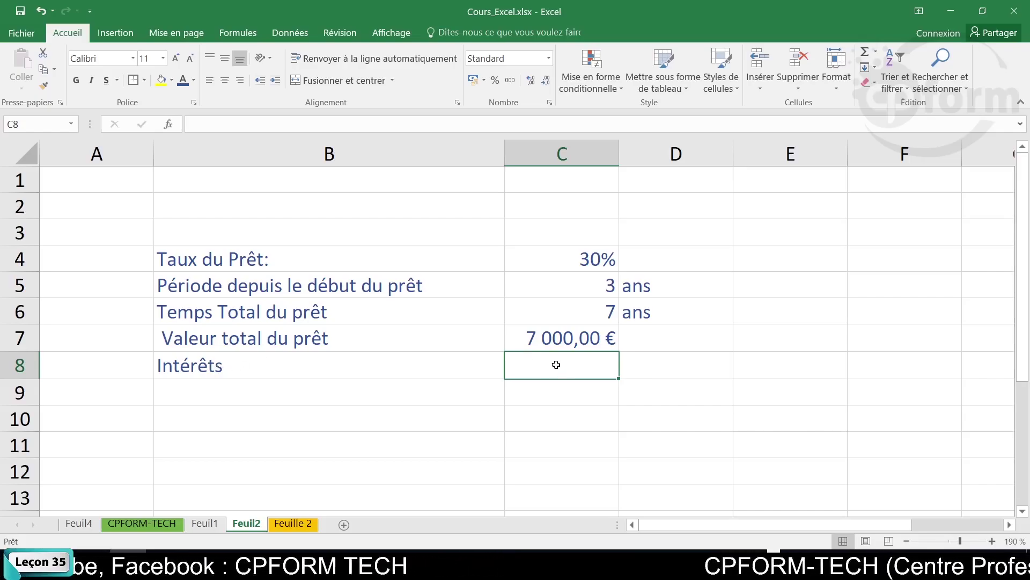
left_click(372, 251)
left_click_drag(372, 251, 374, 360)
left_click(242, 81)
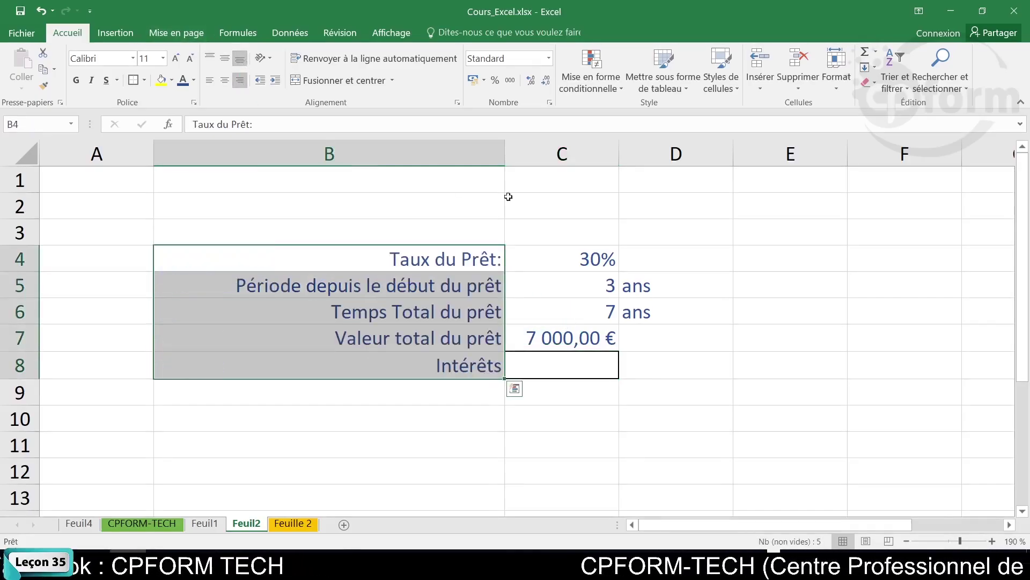
left_click(651, 211)
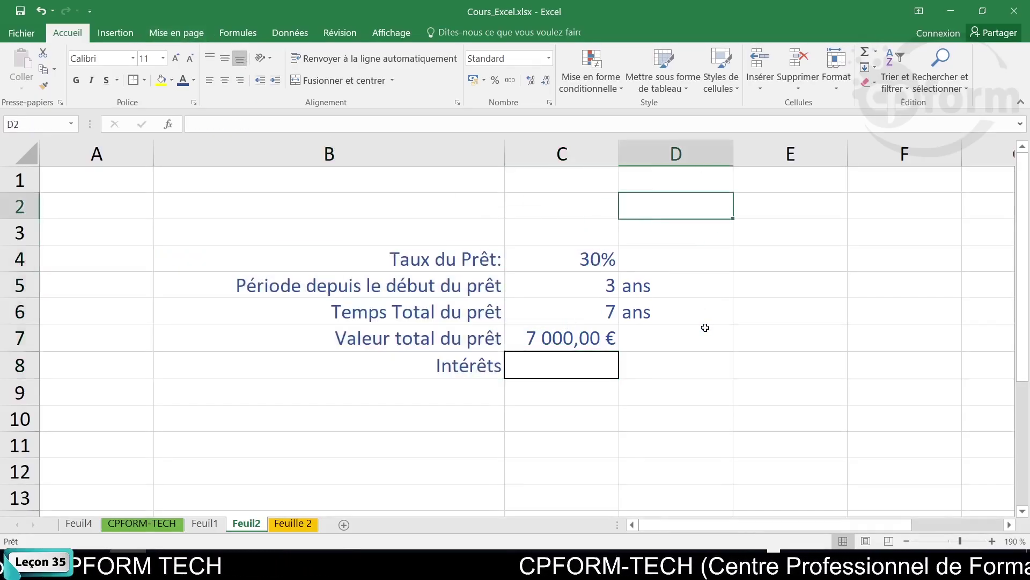
Begin a formula with = in the Intérêts cell C8 and open the function insertion dialog.
double_click(553, 361)
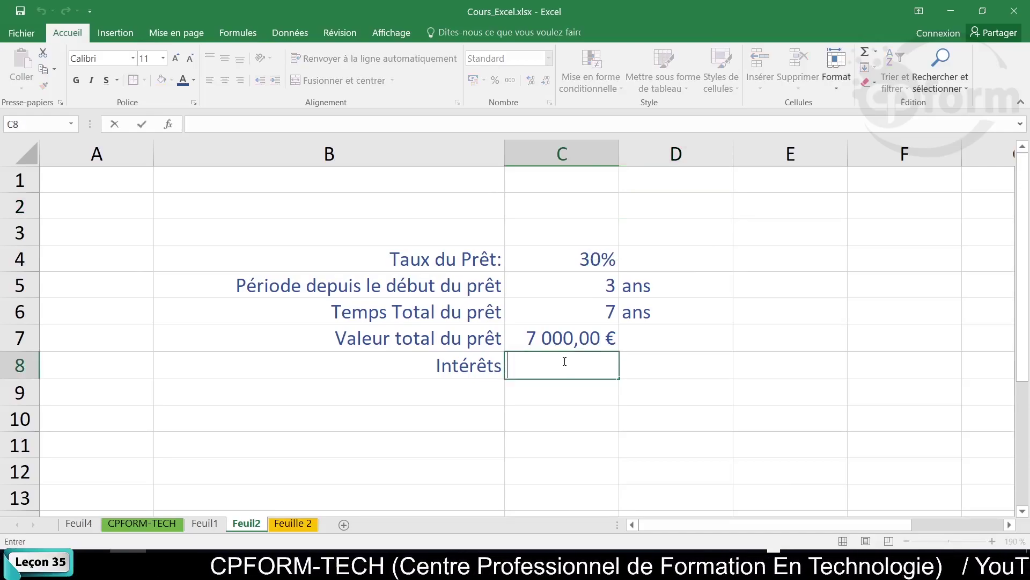
type("=")
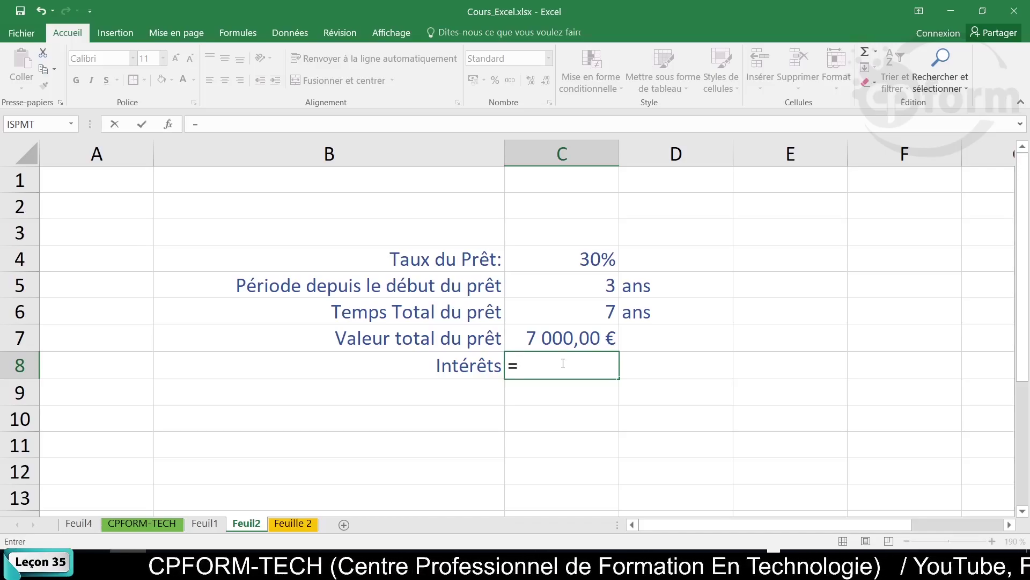
left_click(170, 125)
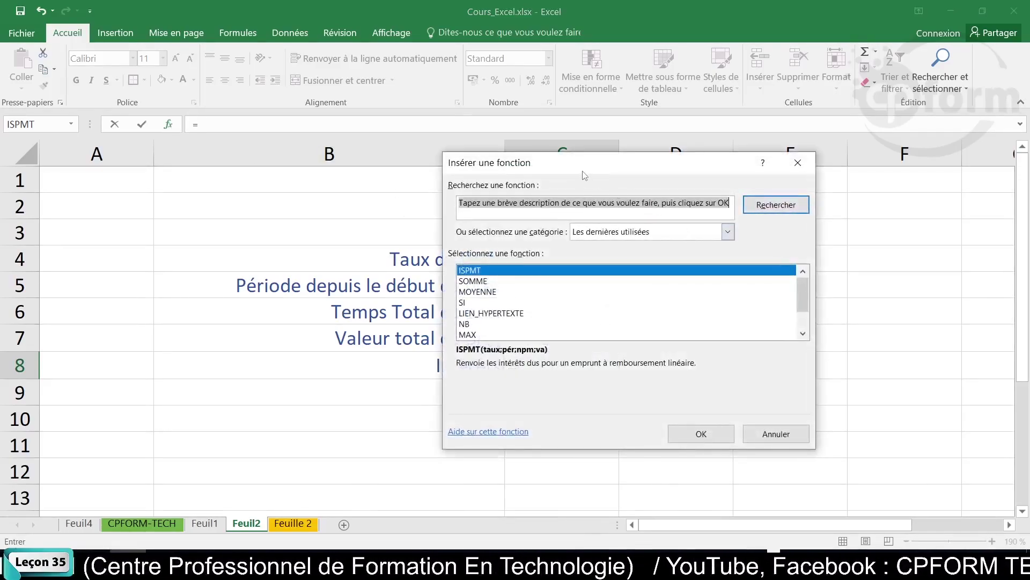
left_click_drag(584, 174, 460, 140)
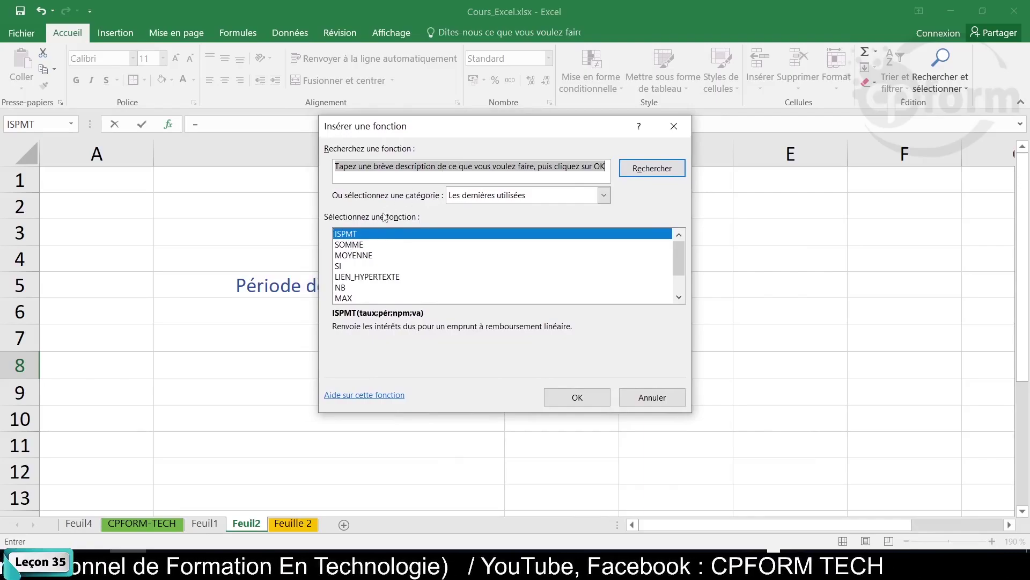
Search the function list for ISPMT and insert that function into the C8 formula.
left_click(433, 166)
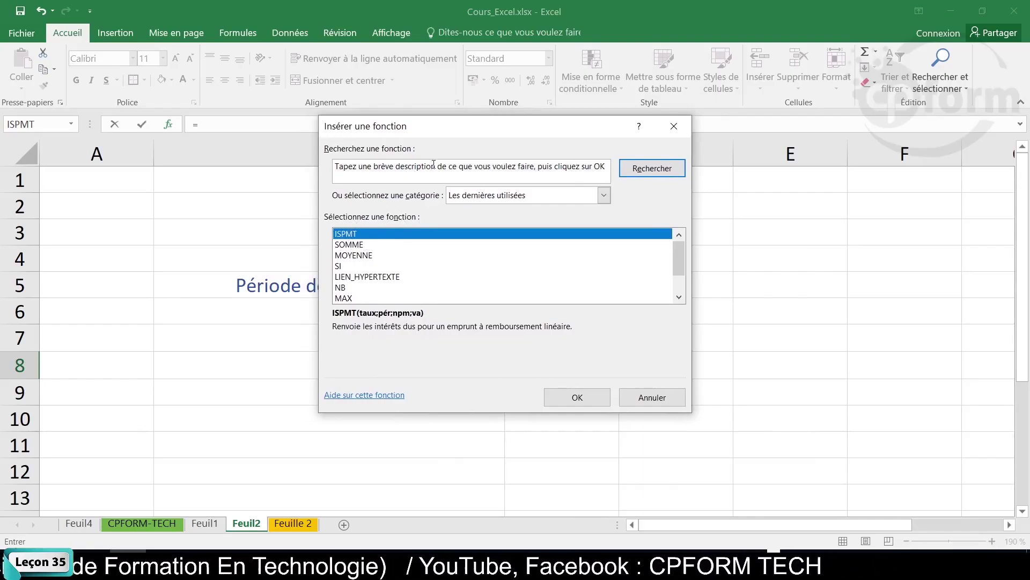
key("BackSpace")
key("BackSpace")
key("BackSpace")
key("BackSpace")
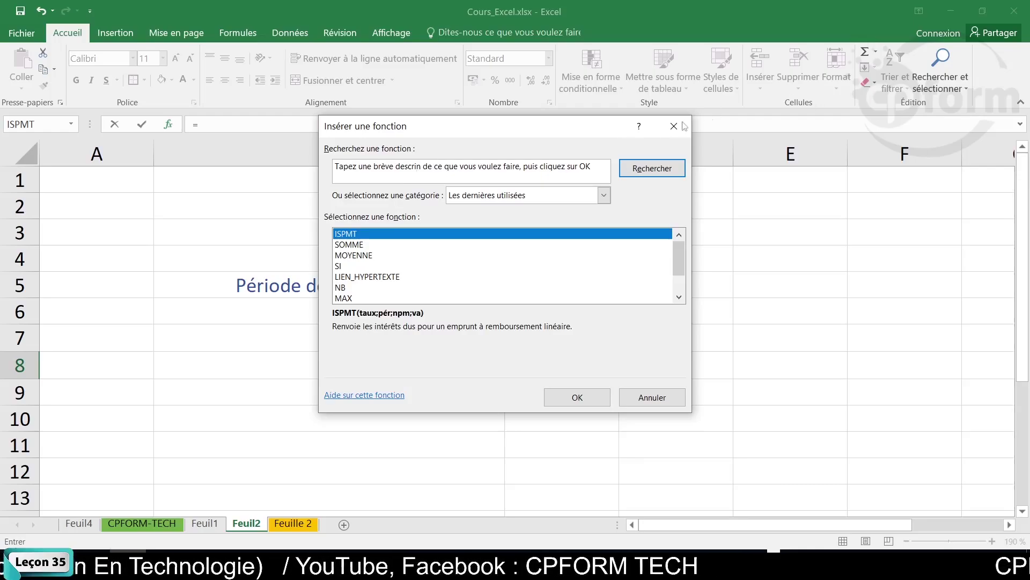
left_click_drag(592, 164, 194, 125)
key("Delete")
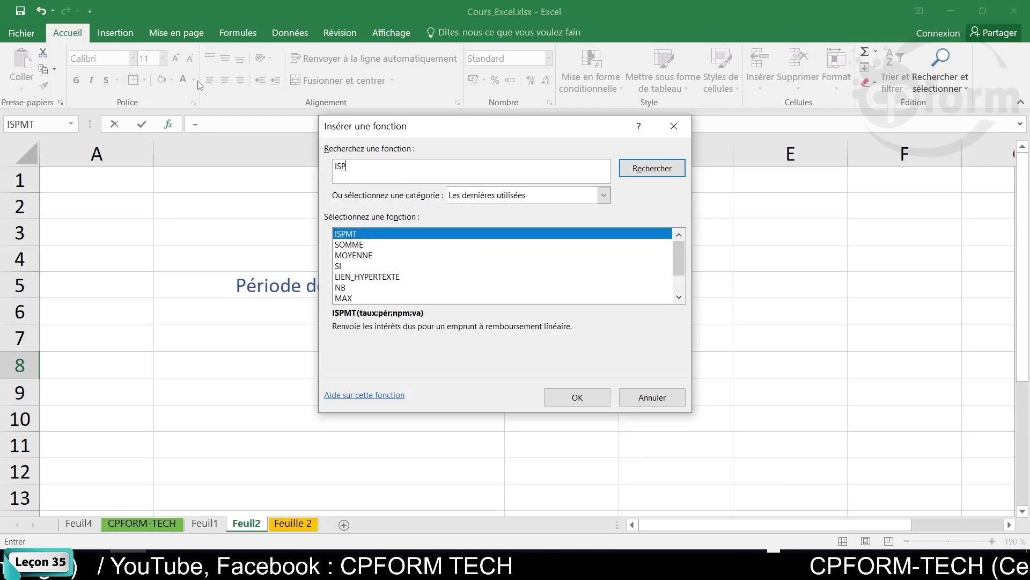
type("ISPMT")
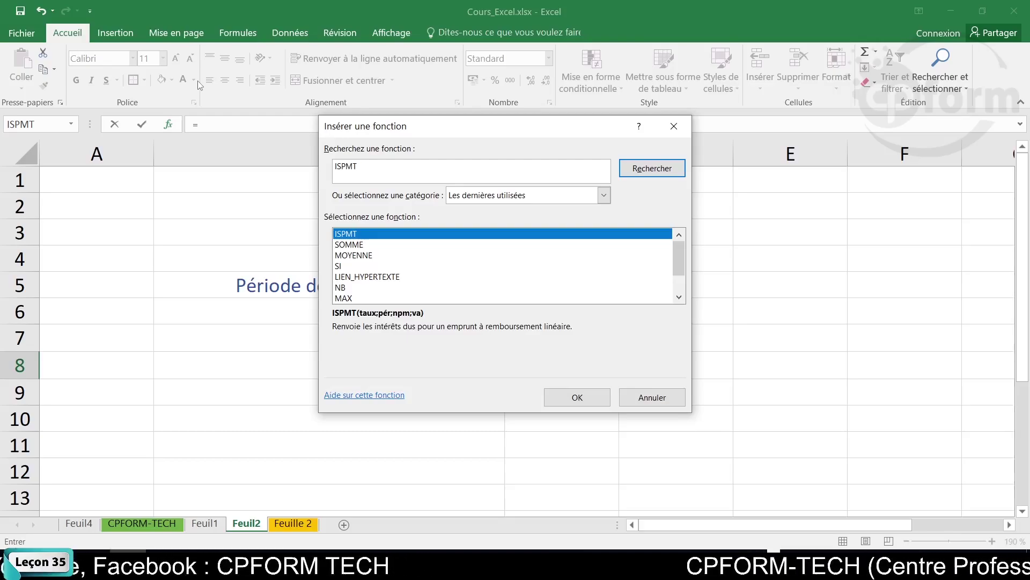
key("Return")
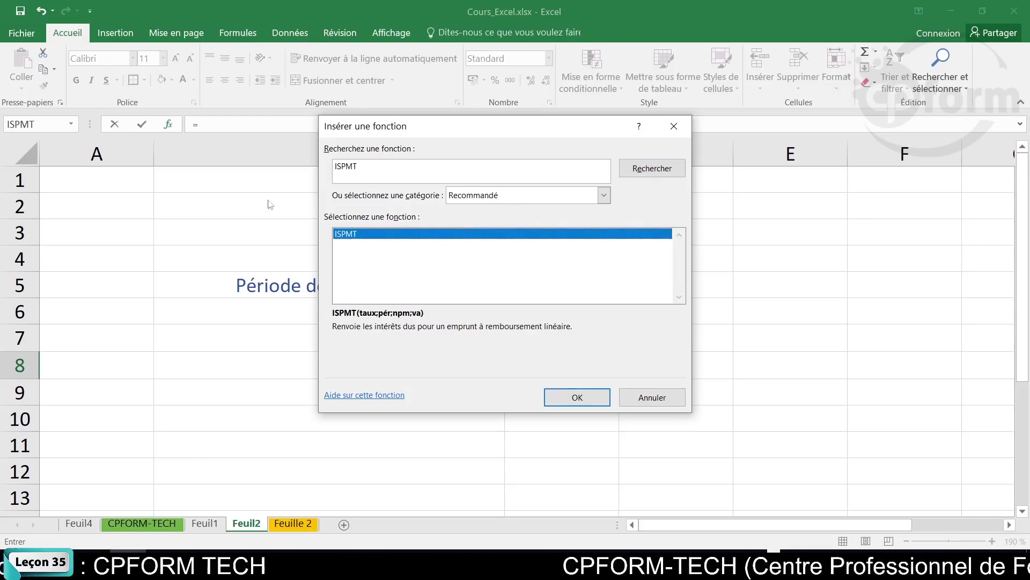
double_click(342, 234)
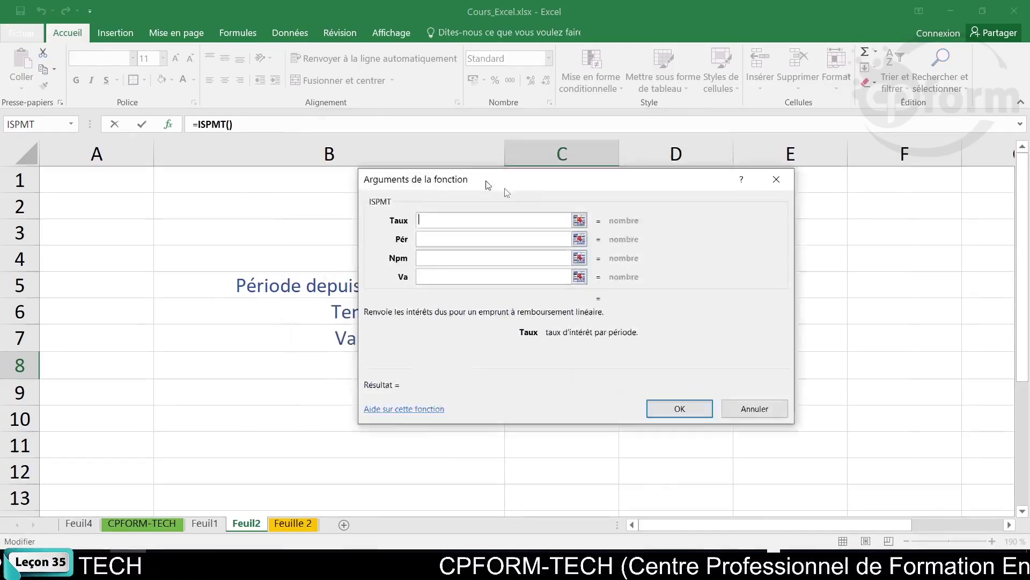
Fill the ISPMT arguments with C4 for Taux, C5 for Pér, C6 for Npm and C7 for Va, and validate the formula.
left_click_drag(487, 184, 785, 194)
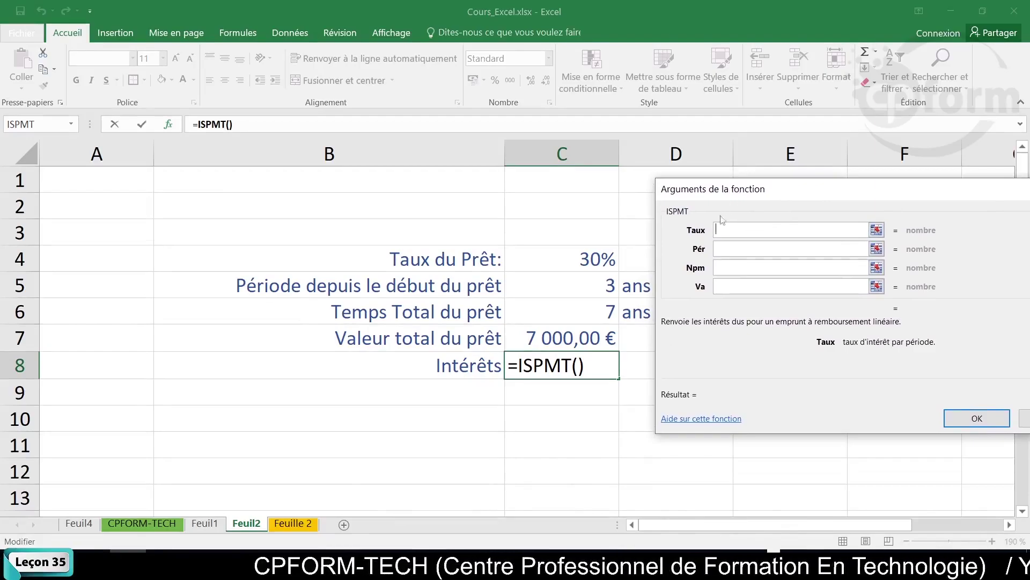
left_click(584, 260)
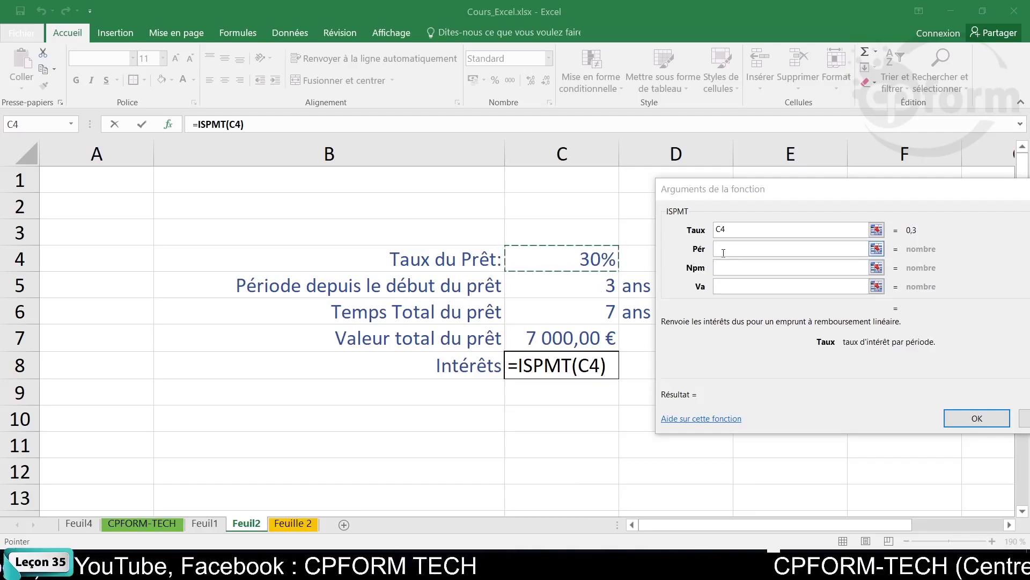
key("Tab")
left_click(594, 290)
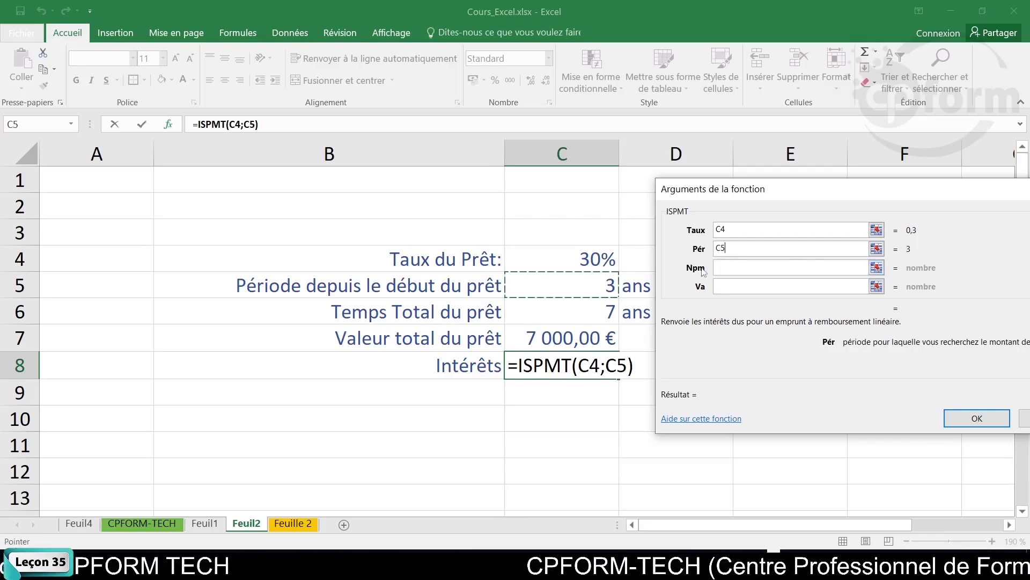
left_click(765, 264)
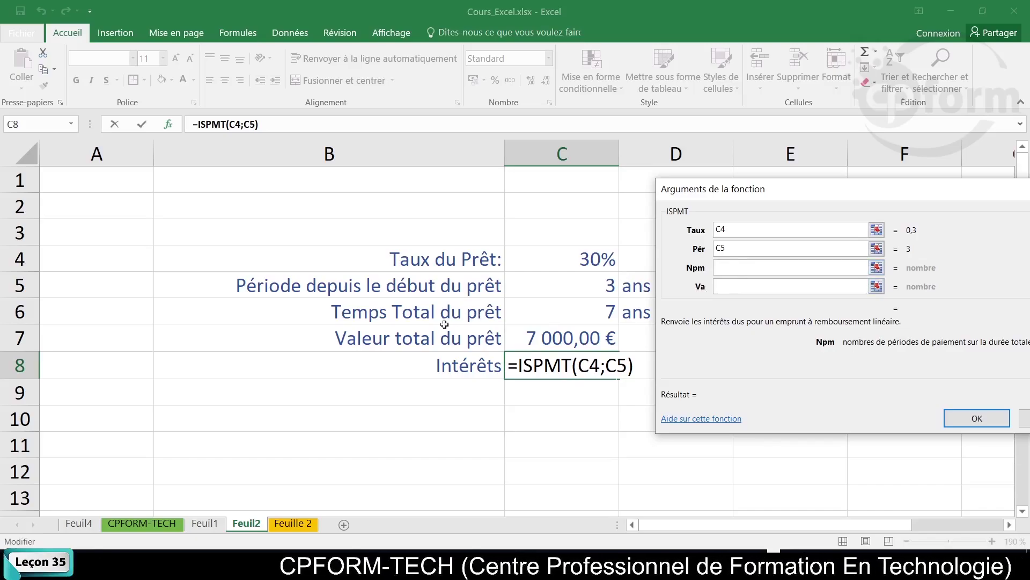
left_click(594, 315)
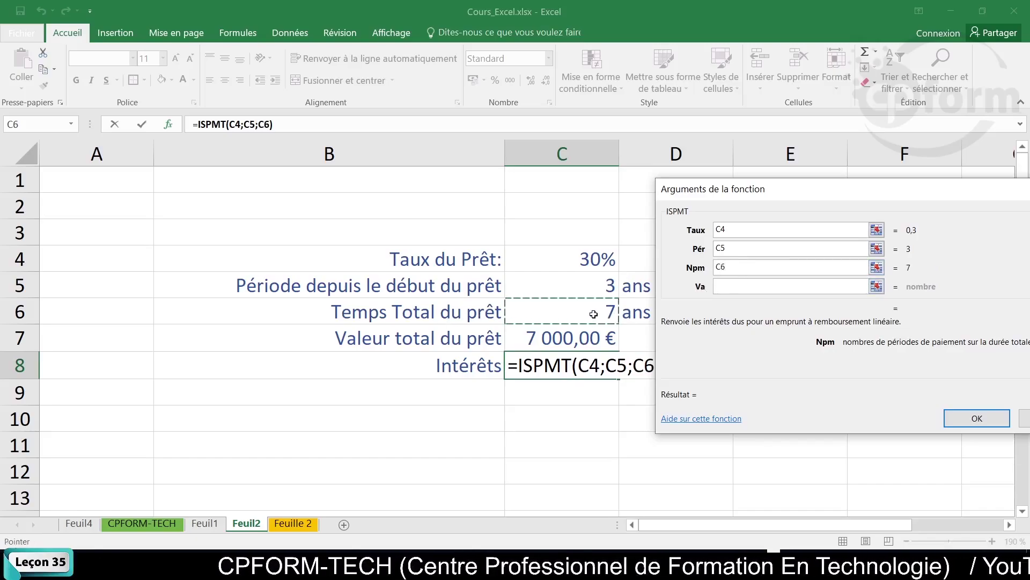
left_click(734, 286)
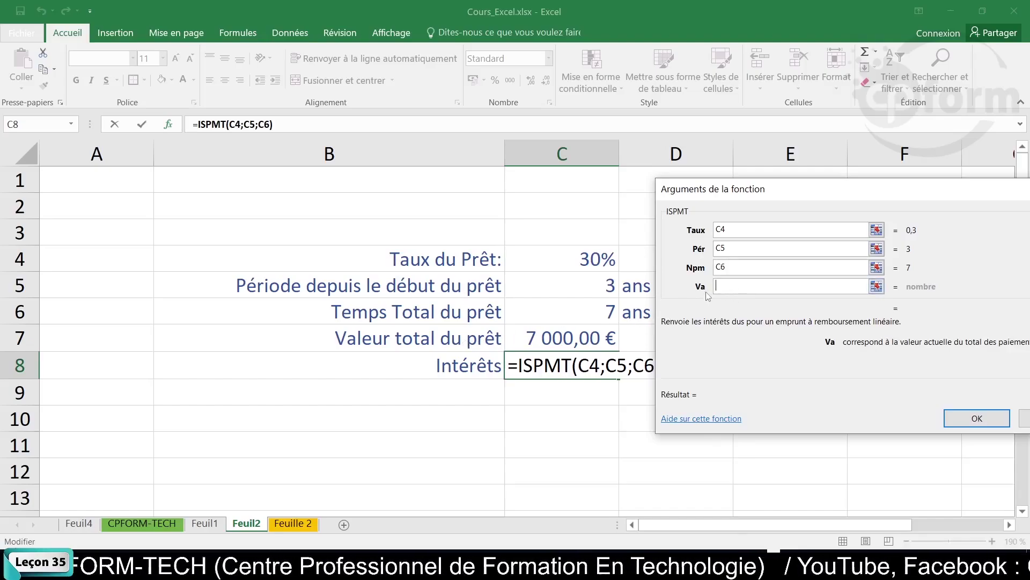
left_click(569, 330)
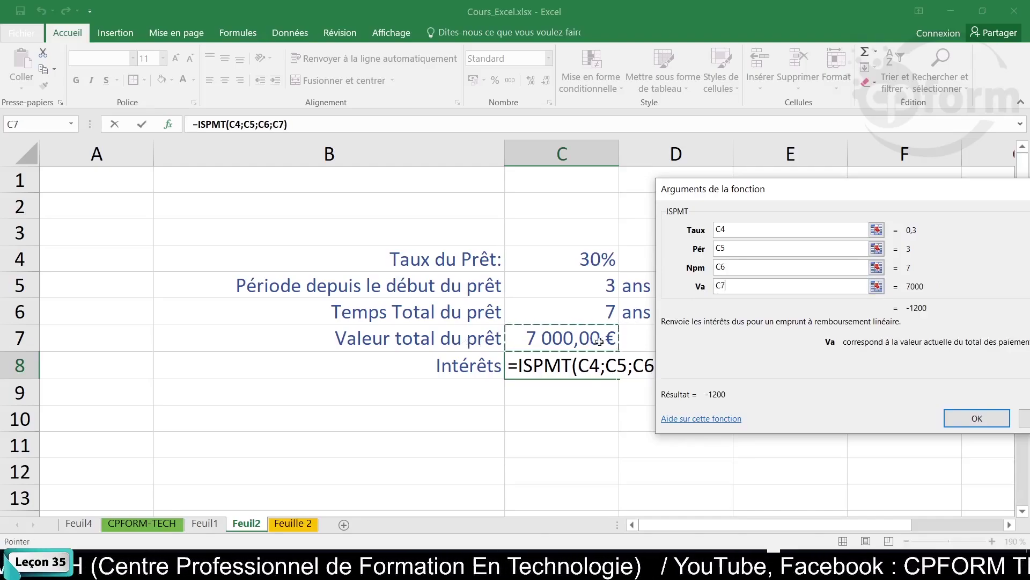
left_click_drag(853, 198, 772, 165)
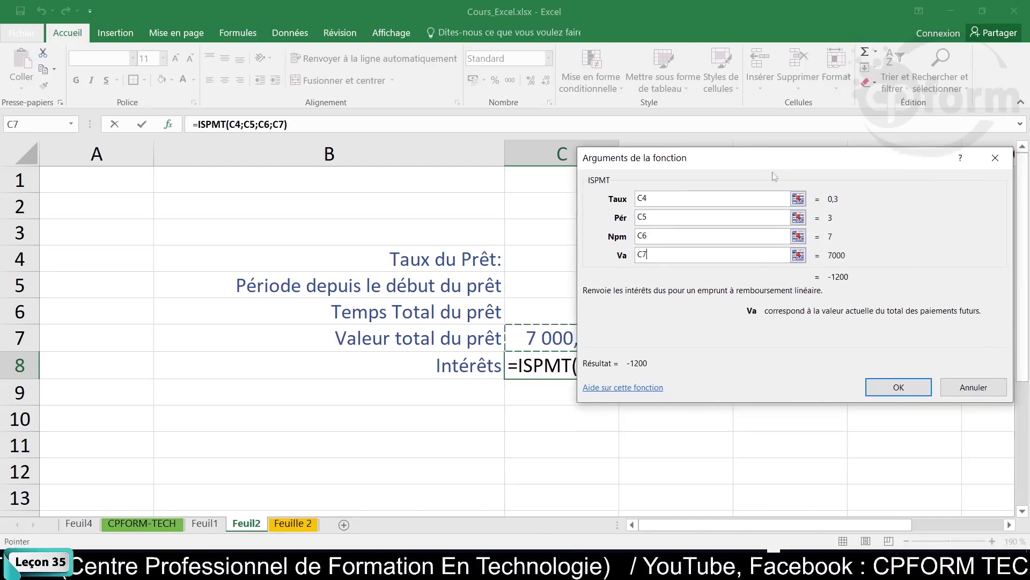
left_click(897, 386)
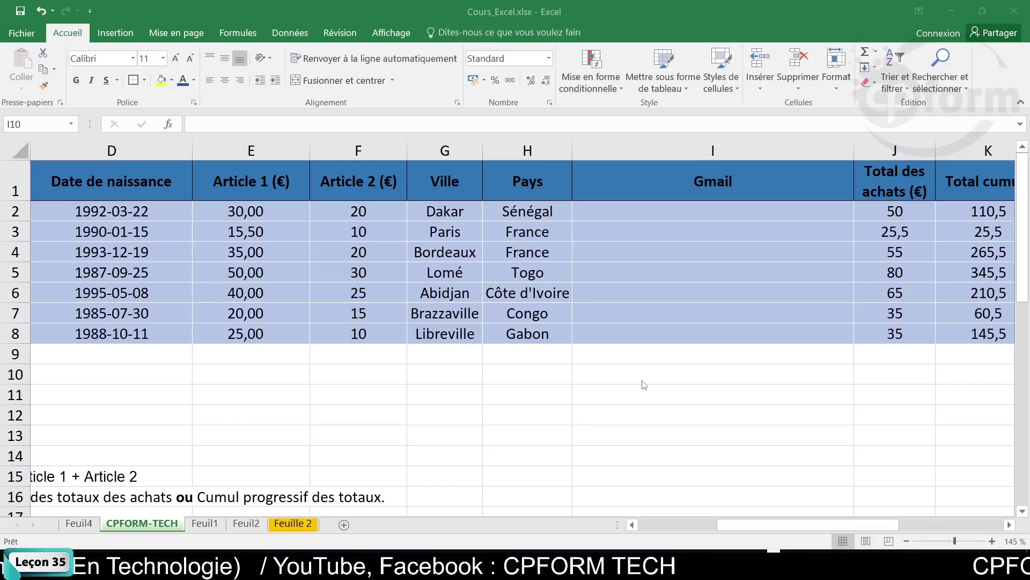
Left-align the Gmail column, cells I1:I8, in the CPFORM-TECH sheet's table.
double_click(641, 212)
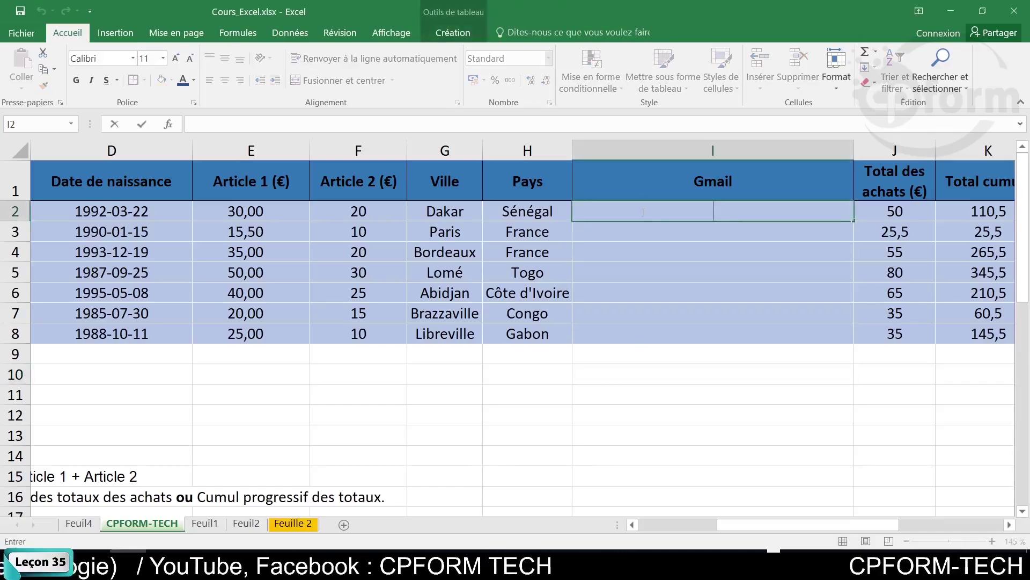
left_click_drag(638, 176, 634, 329)
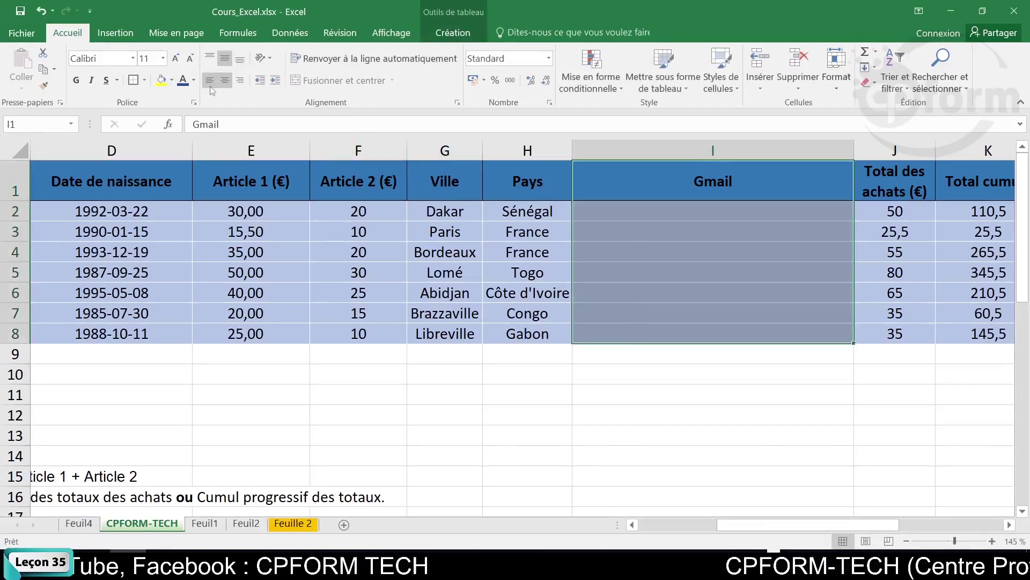
left_click(210, 80)
left_click(662, 389)
left_click(617, 206)
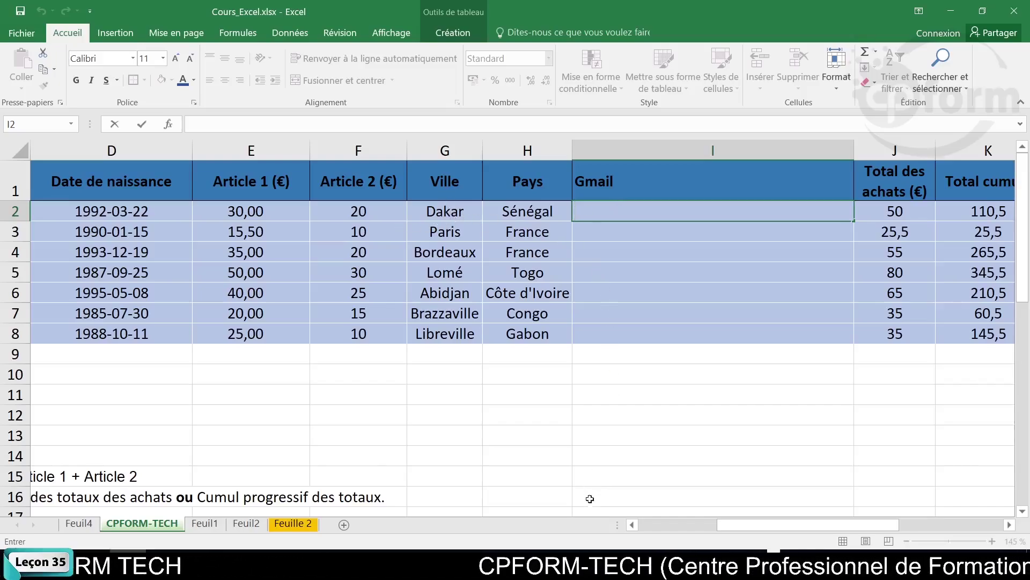
Move the Gmail column so it sits between the Prénom and Date de naissance columns.
left_click_drag(751, 523, 727, 528)
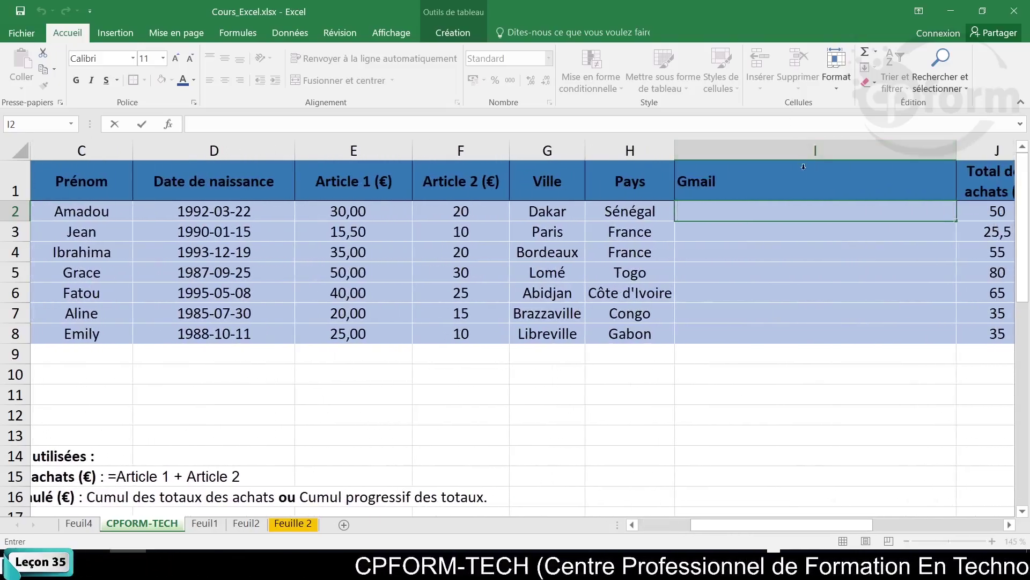
left_click_drag(749, 181, 671, 182)
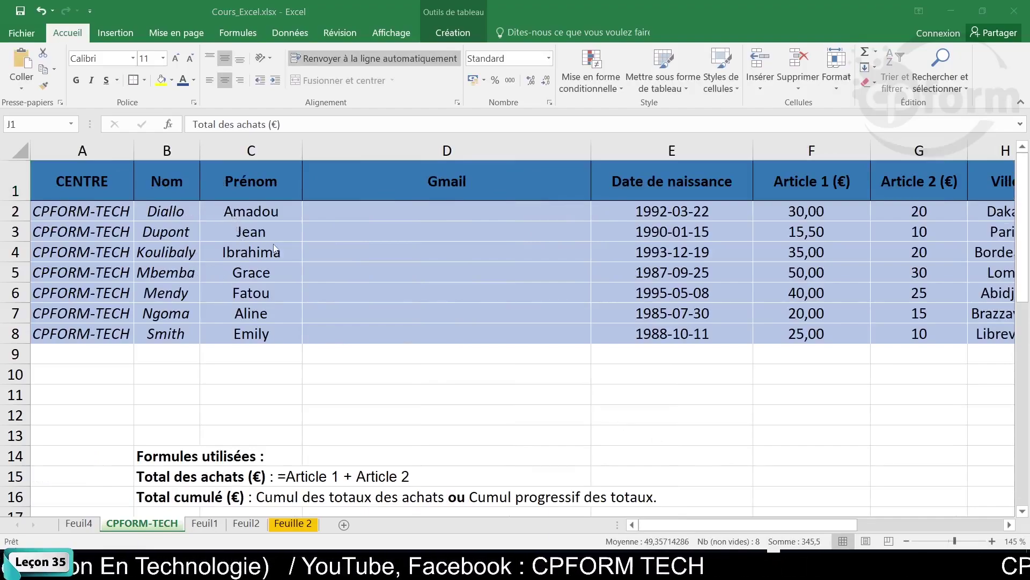
Left-align the Gmail column's header and cells, D1:D8.
left_click(394, 205)
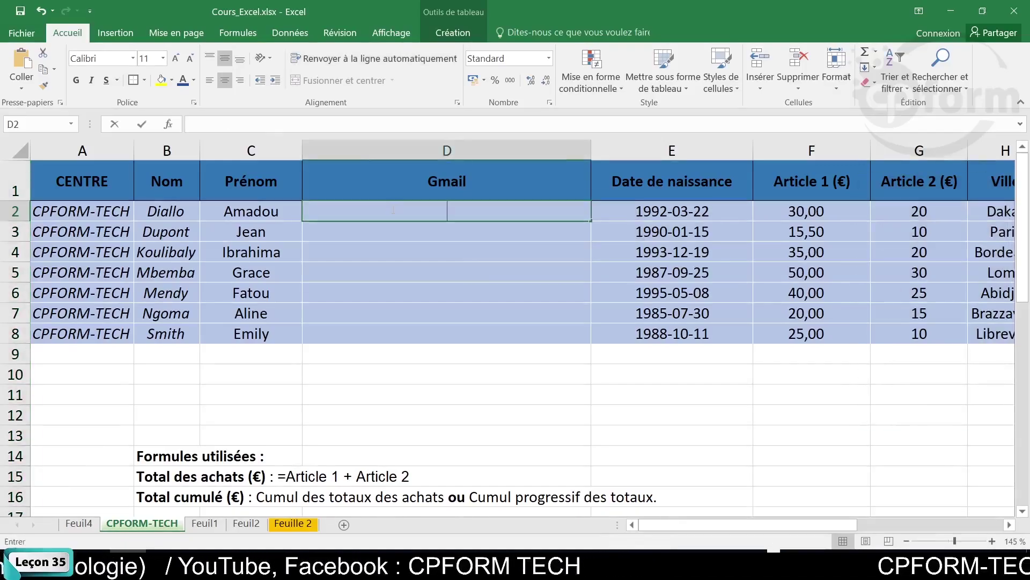
left_click(403, 172)
left_click_drag(406, 206, 407, 335)
left_click(217, 81)
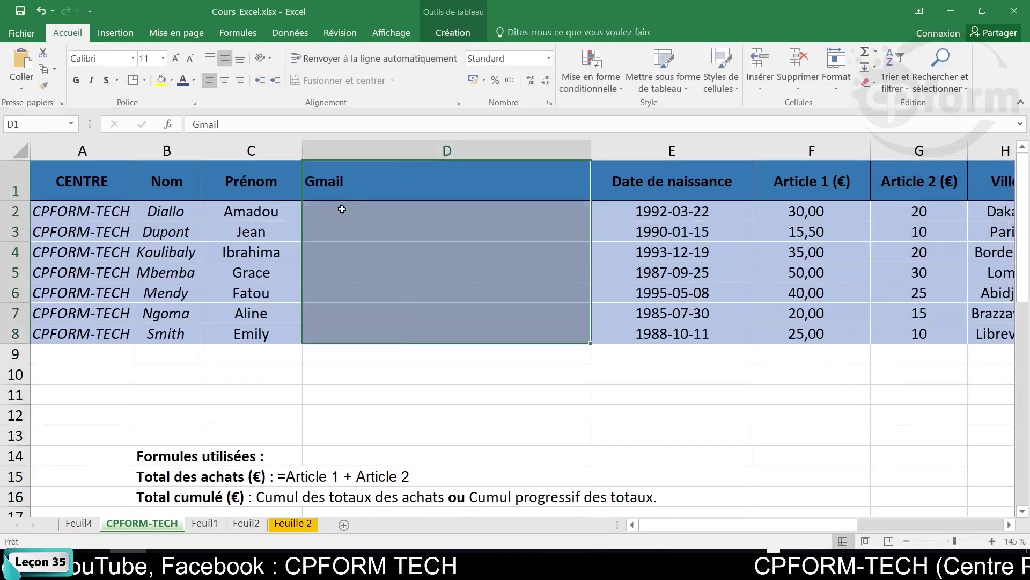
Start a CONCATENER formula in cell D2 of the Gmail column with the row's Nom cell, B2, as the first text.
double_click(341, 211)
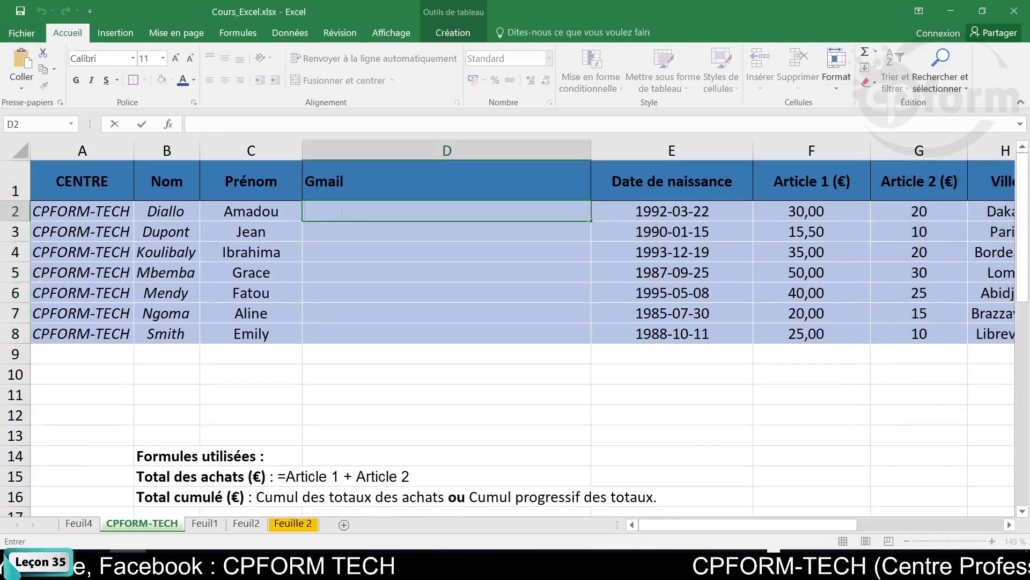
type("=")
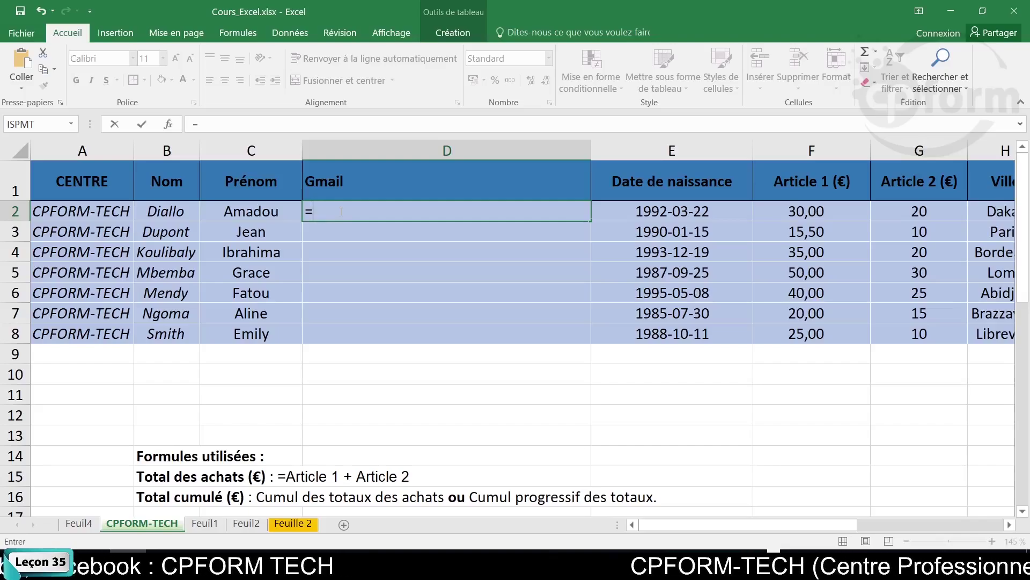
type("CON")
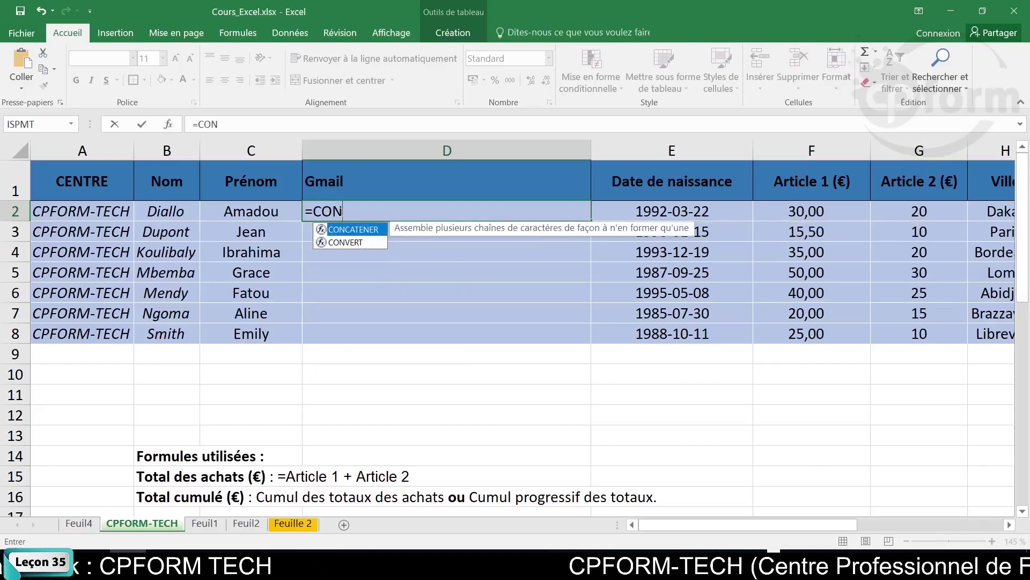
double_click(364, 230)
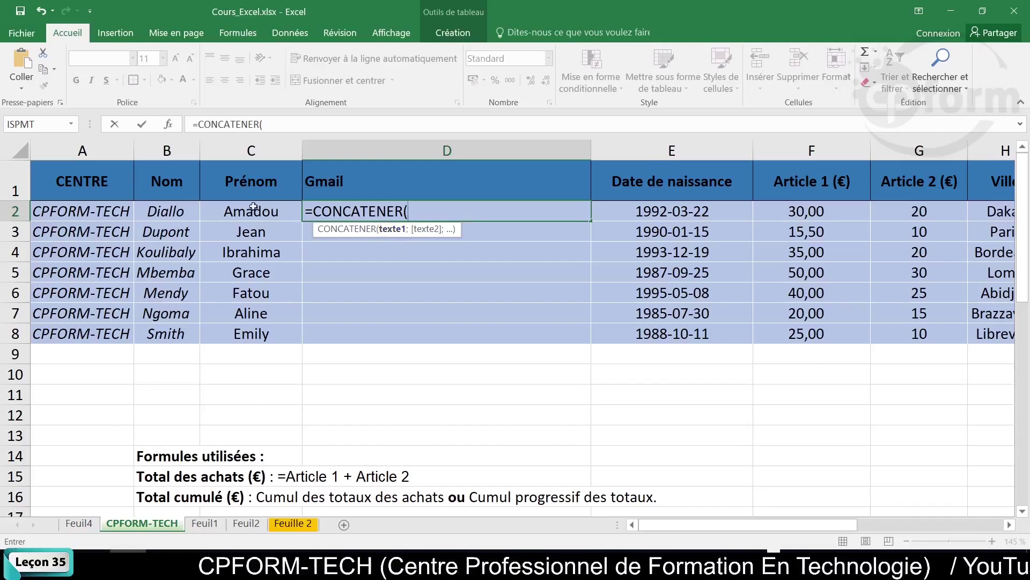
left_click(167, 212)
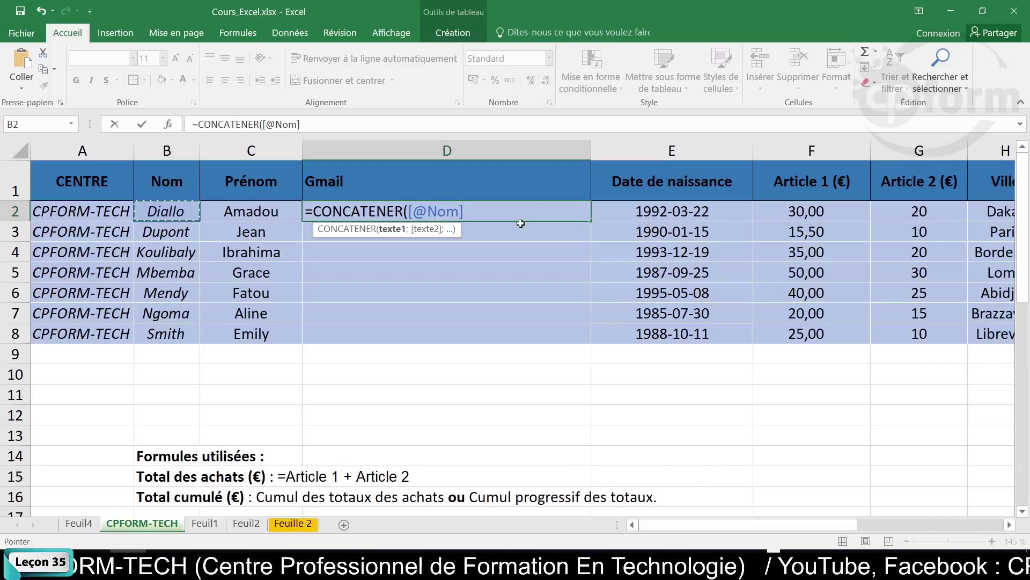
type(";")
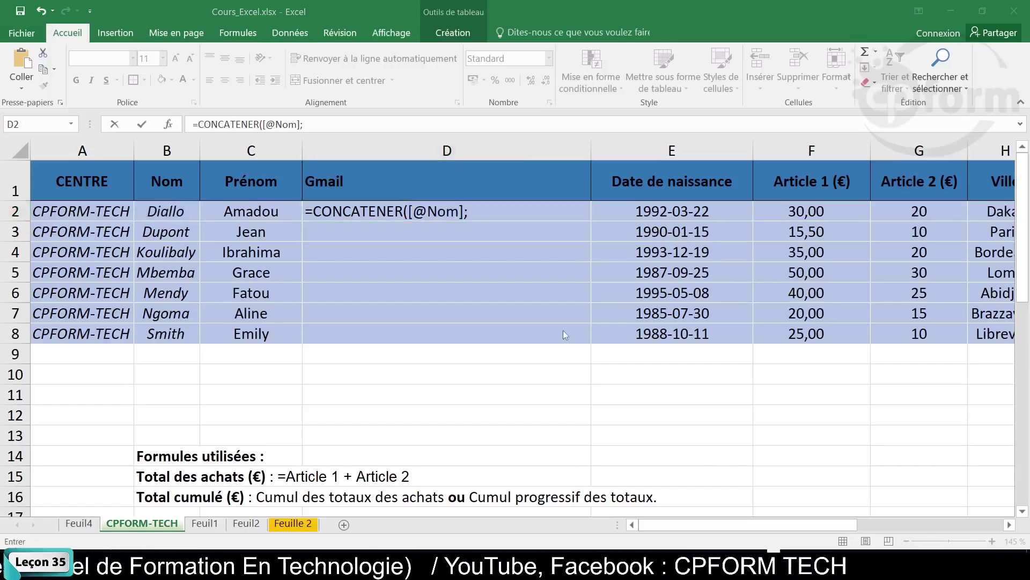
Add a quoted period, ".", as the second text argument of the CONCATENER formula in D2.
key("alt+Tab")
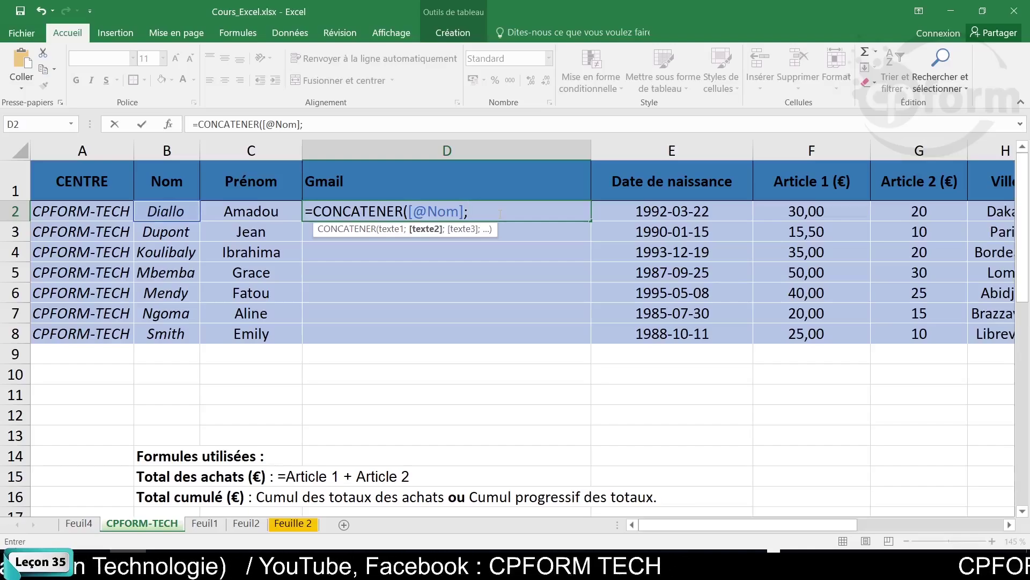
type("\"")
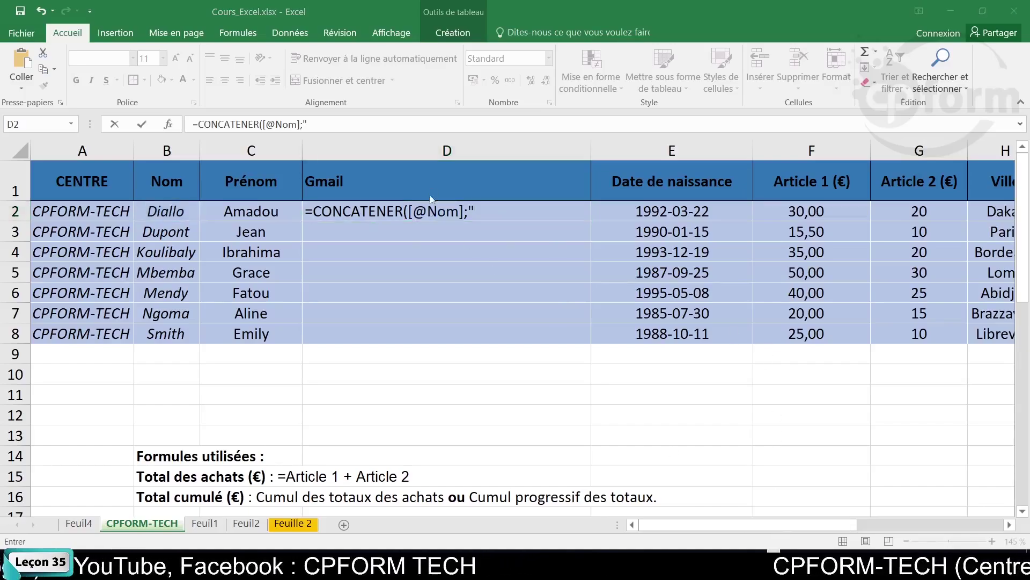
left_click(483, 211)
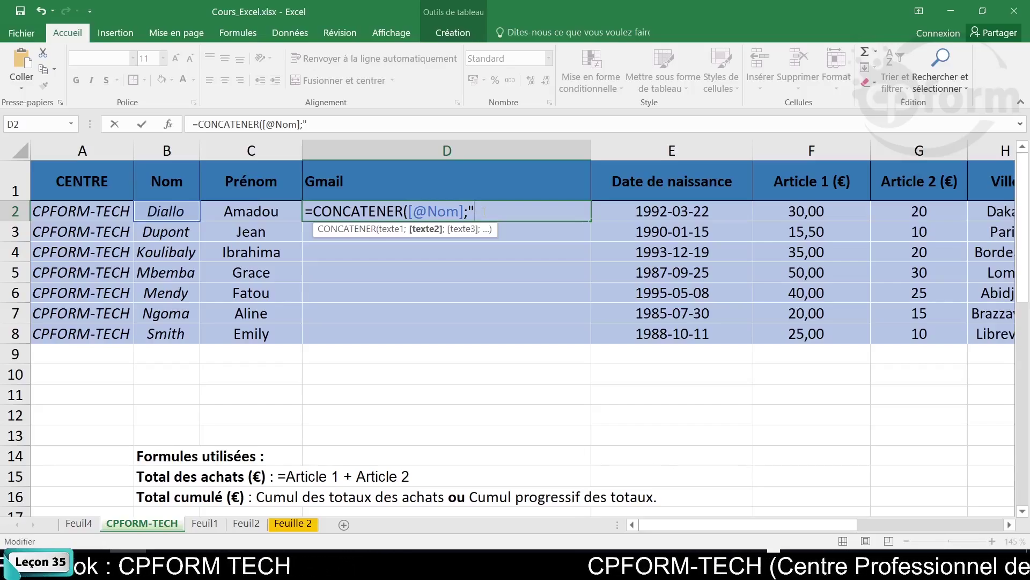
type(".")
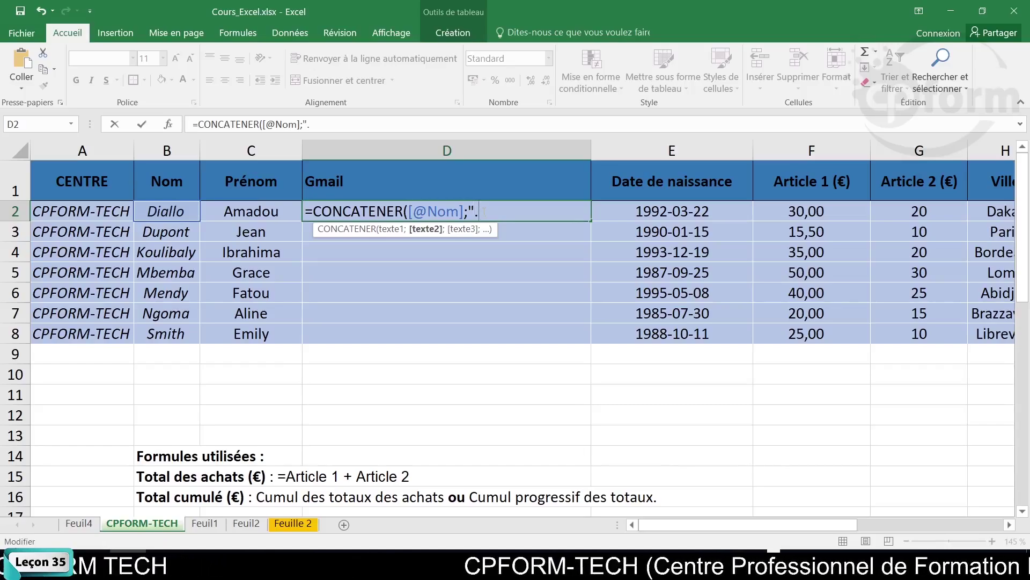
type("\"")
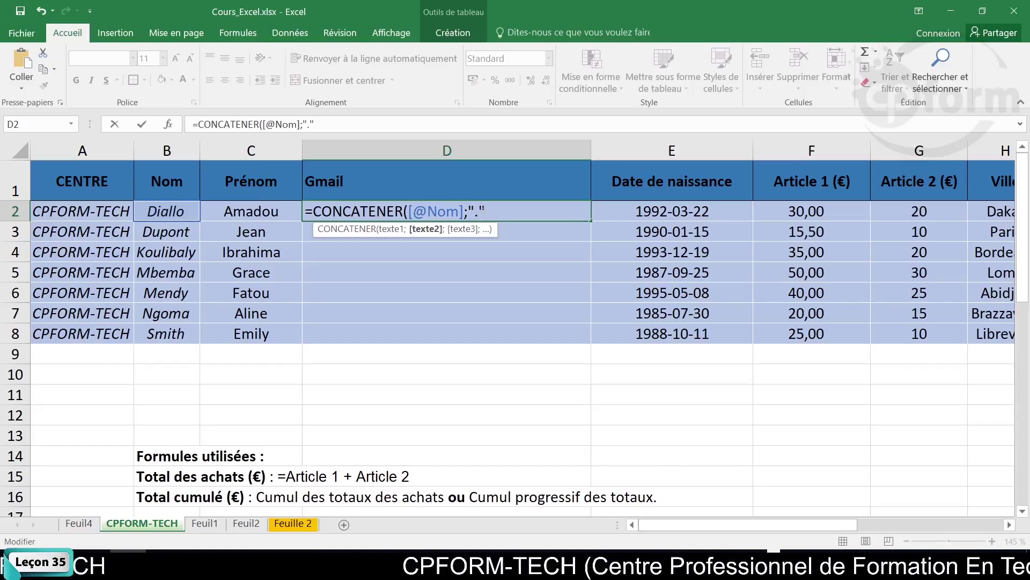
type(";")
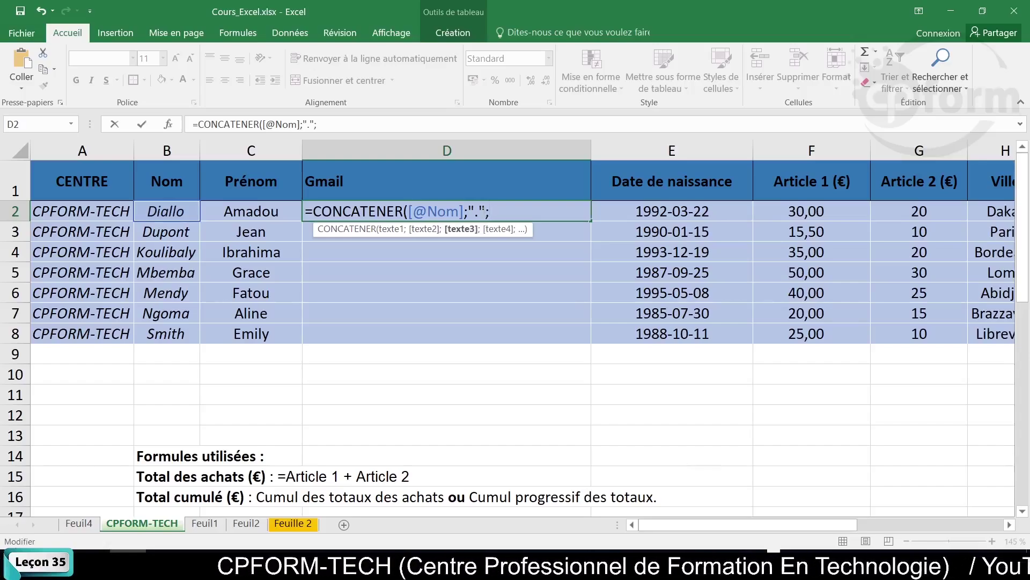
Add the row's Prénom cell, C2, as the third text argument and open a quoted fourth argument.
left_click(255, 213)
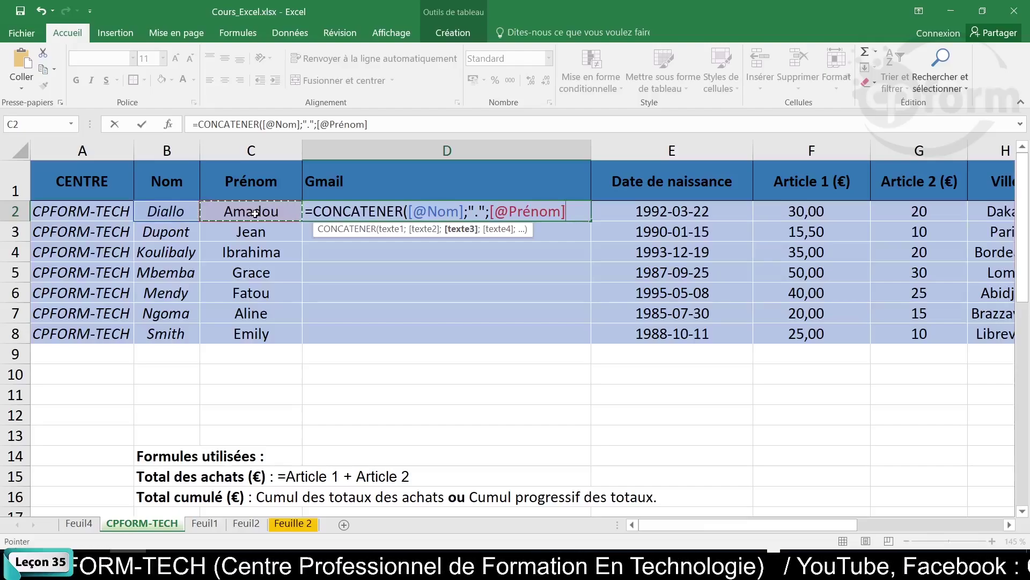
type(";")
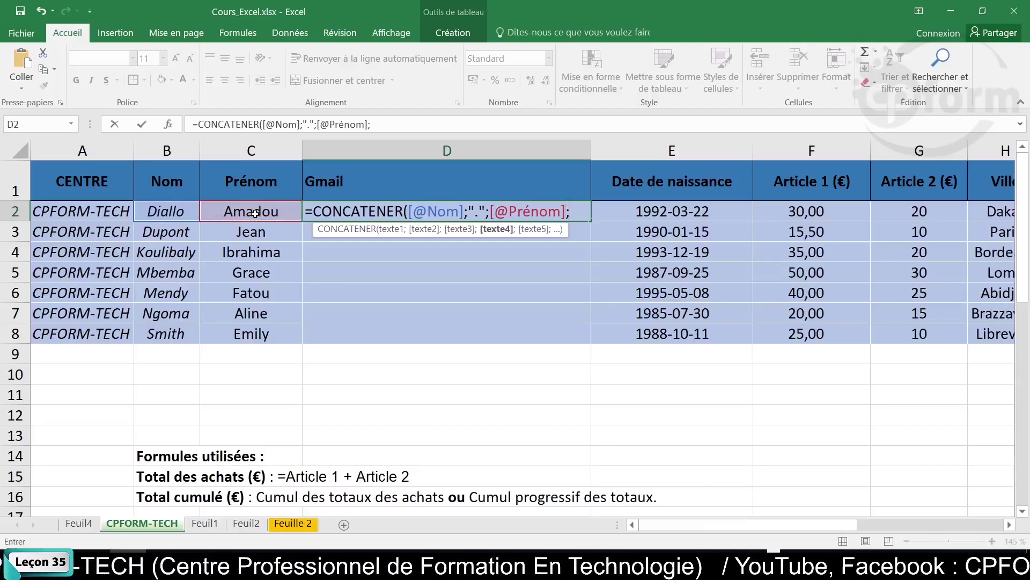
type("\"")
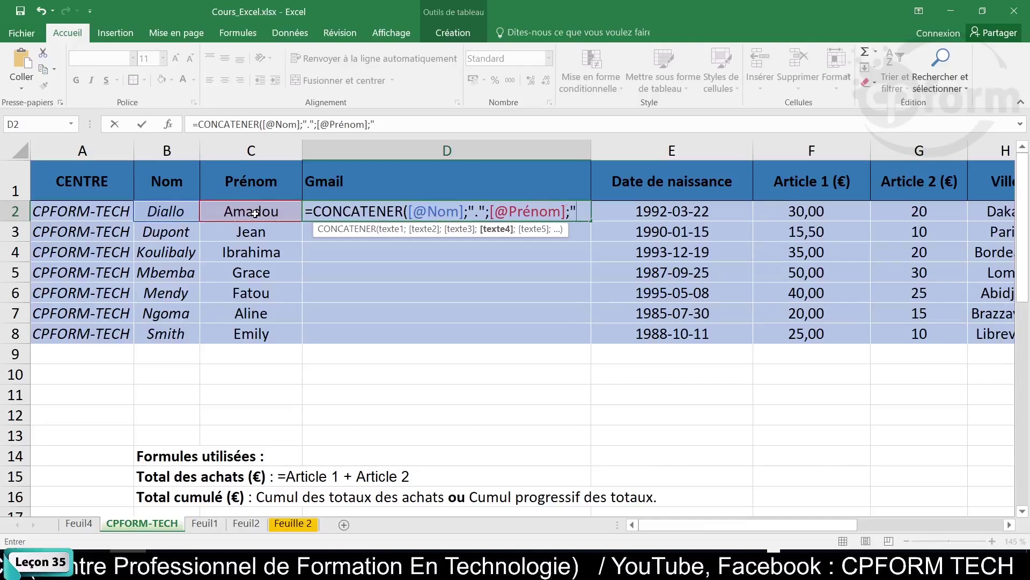
Try to widen the Gmail column, D, while the CONCATENER formula is still open.
left_click(593, 148)
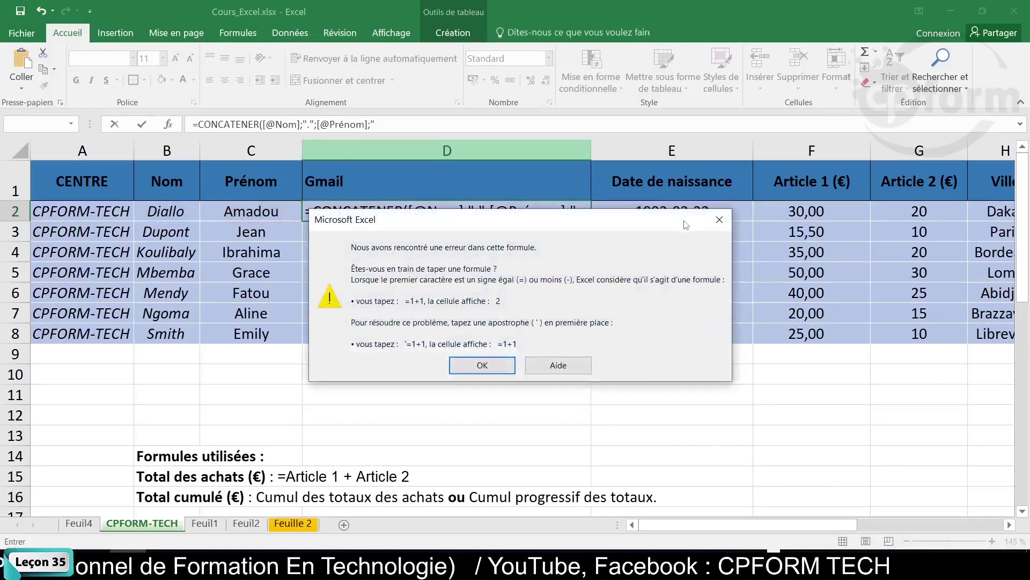
left_click(715, 217)
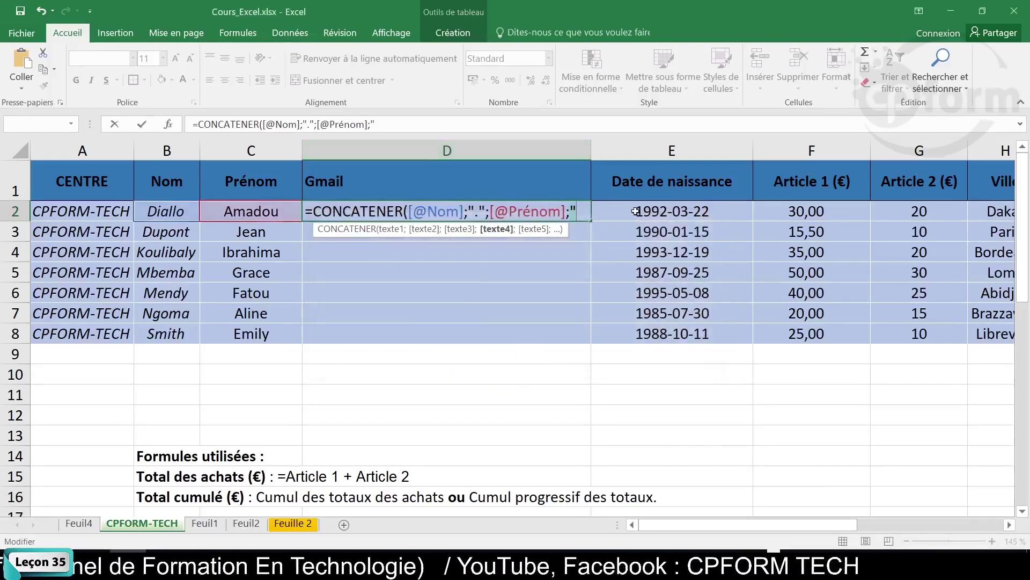
left_click(593, 153)
left_click(719, 220)
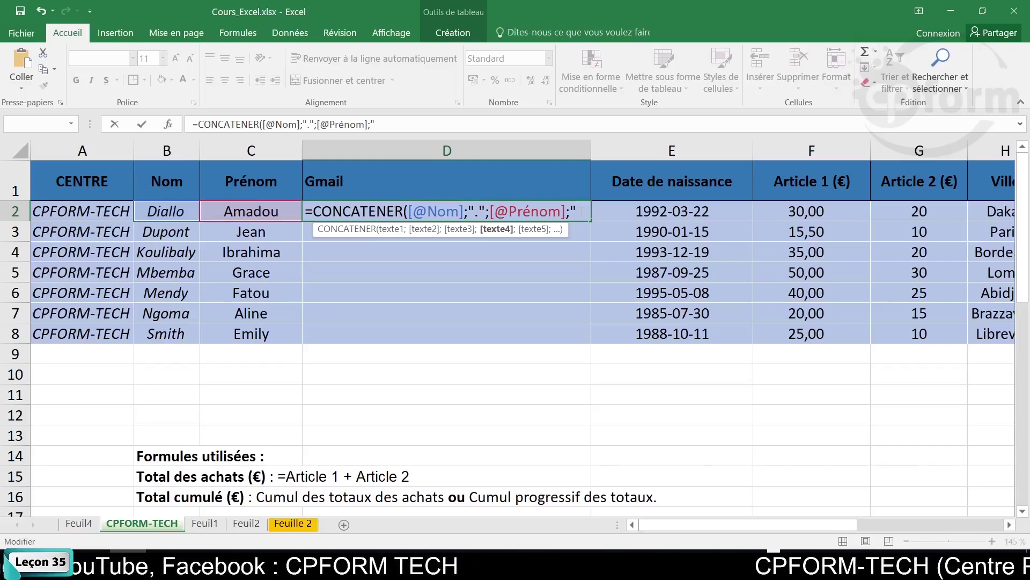
type("cp")
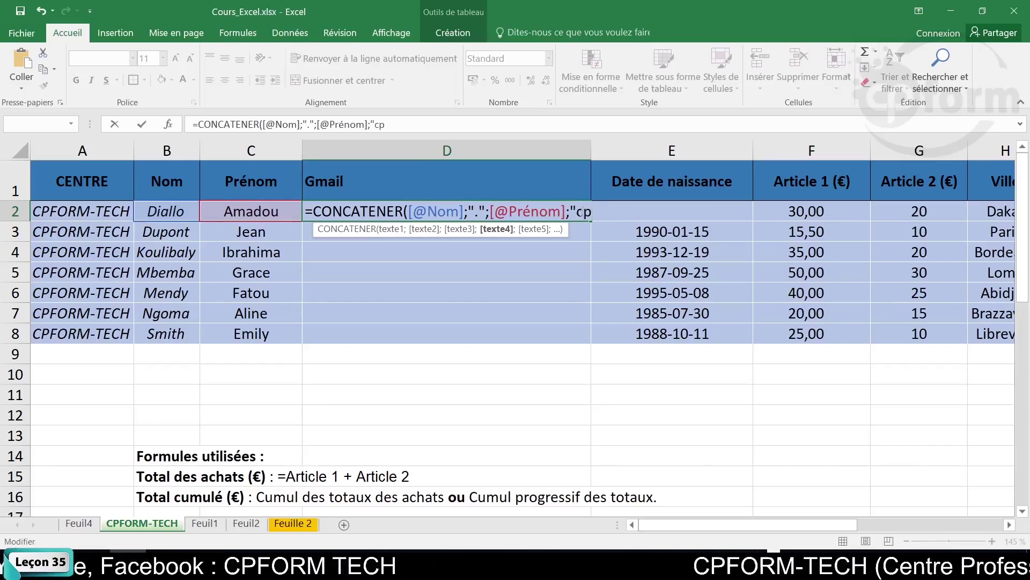
key("BackSpace")
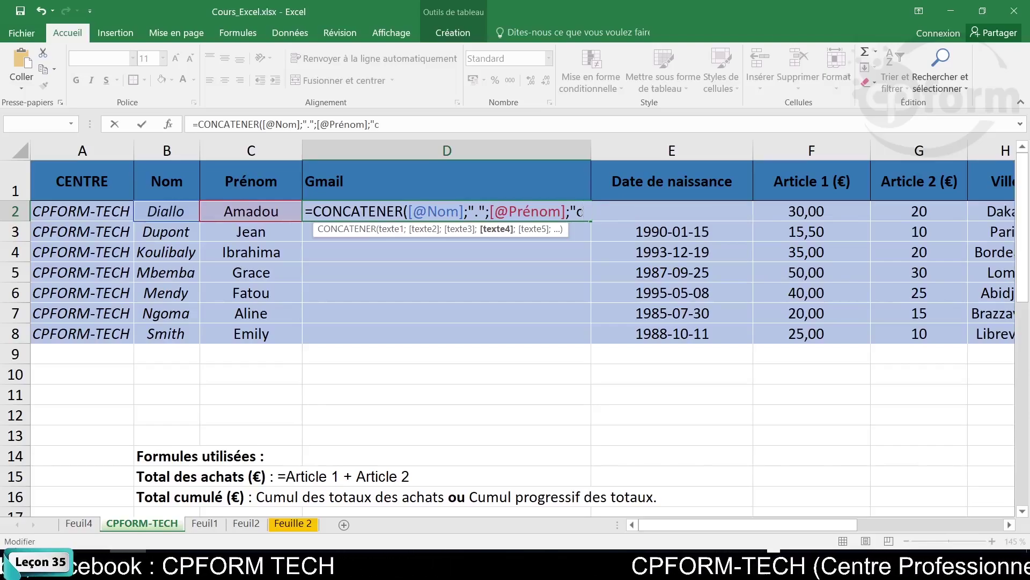
key("BackSpace")
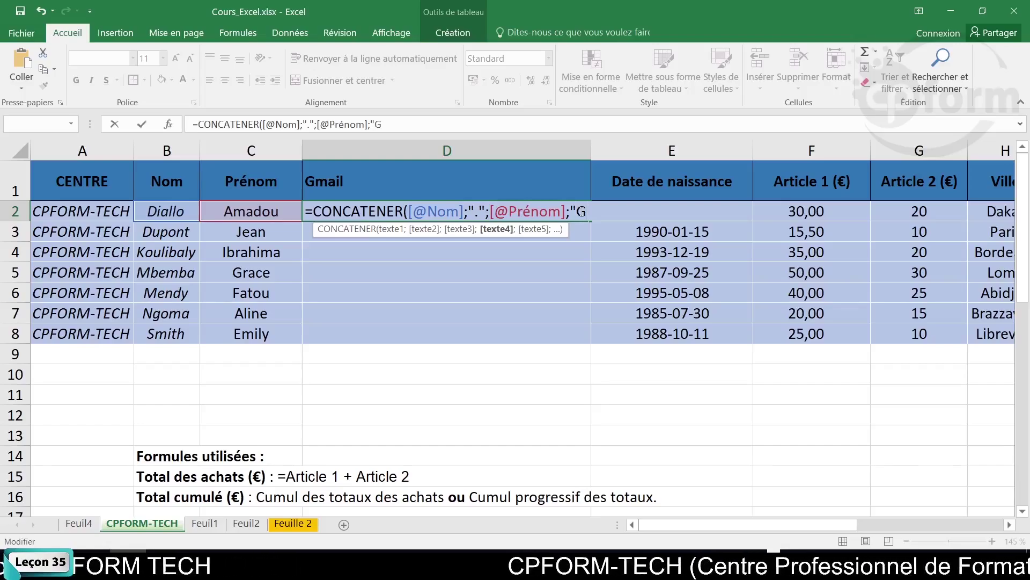
key("BackSpace")
type("g")
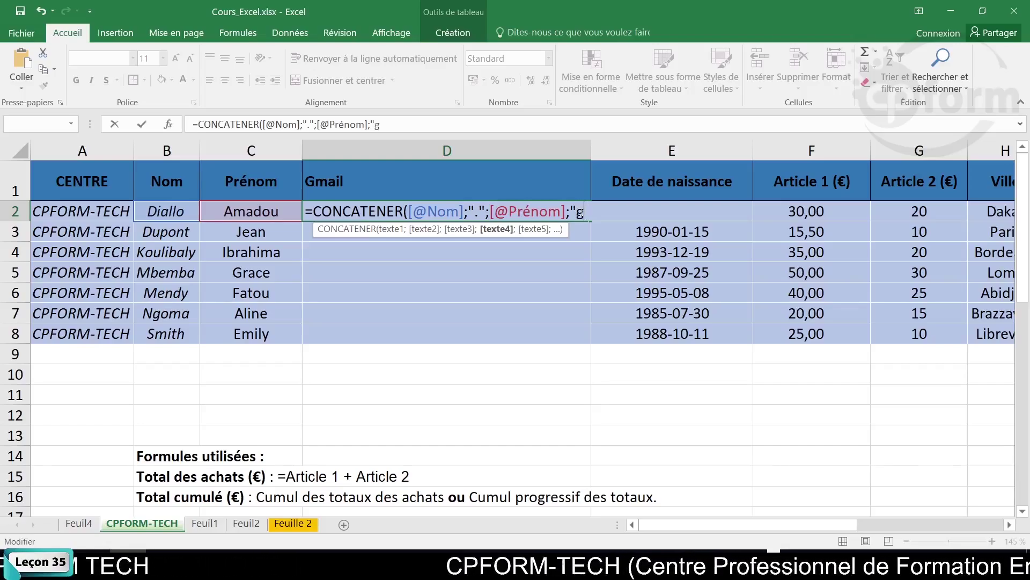
key("BackSpace")
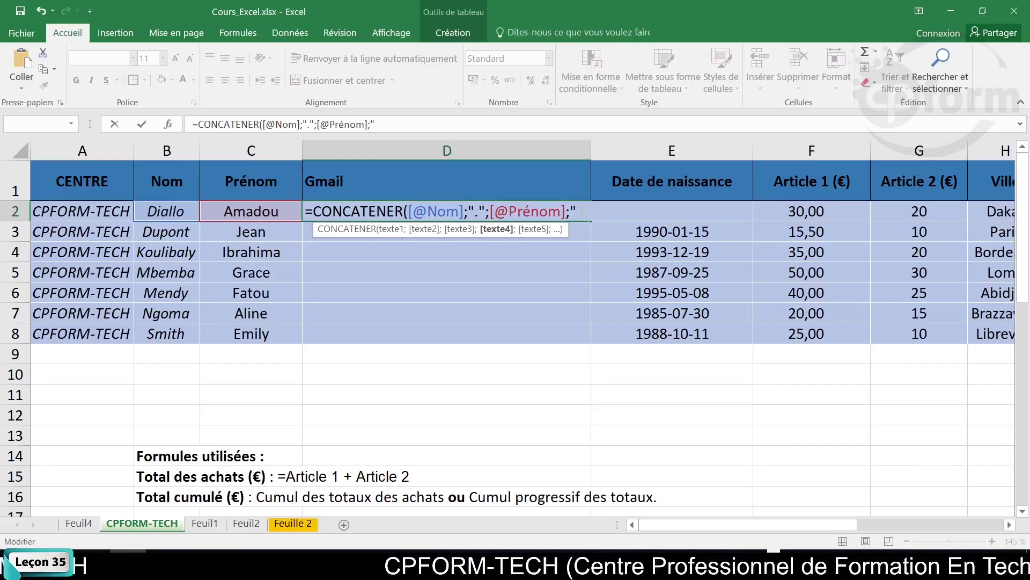
type("@")
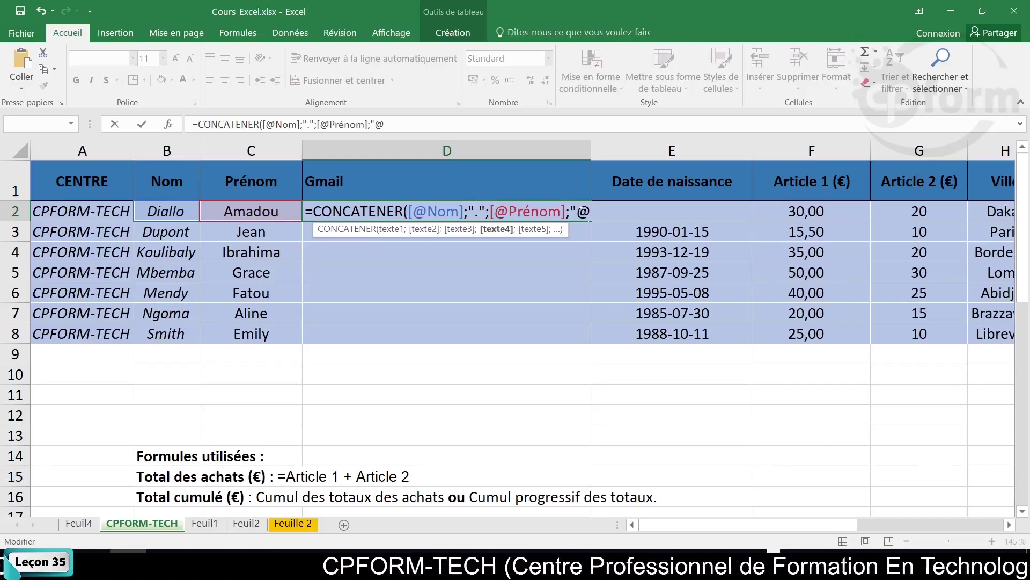
type("gmai")
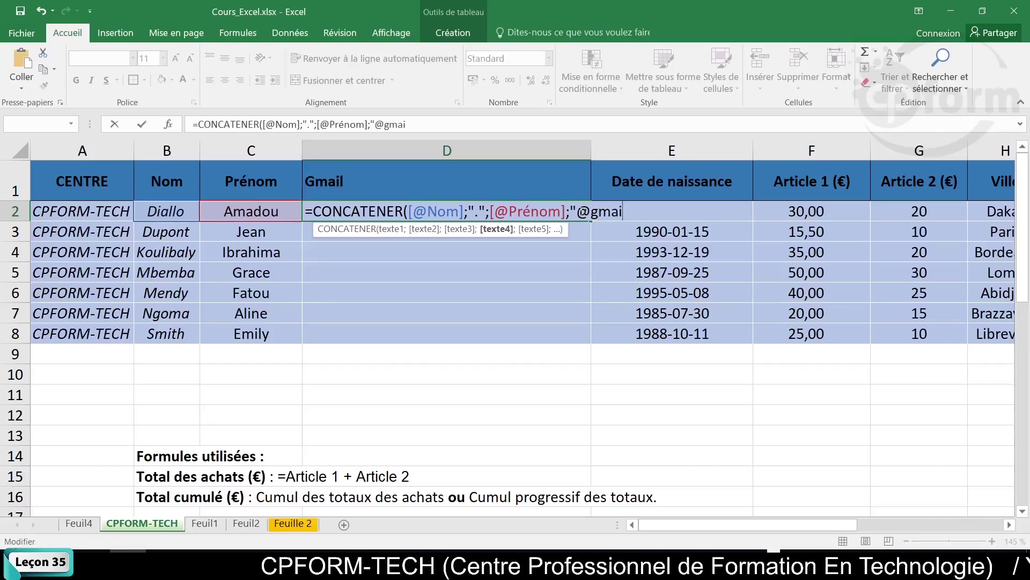
type("l.")
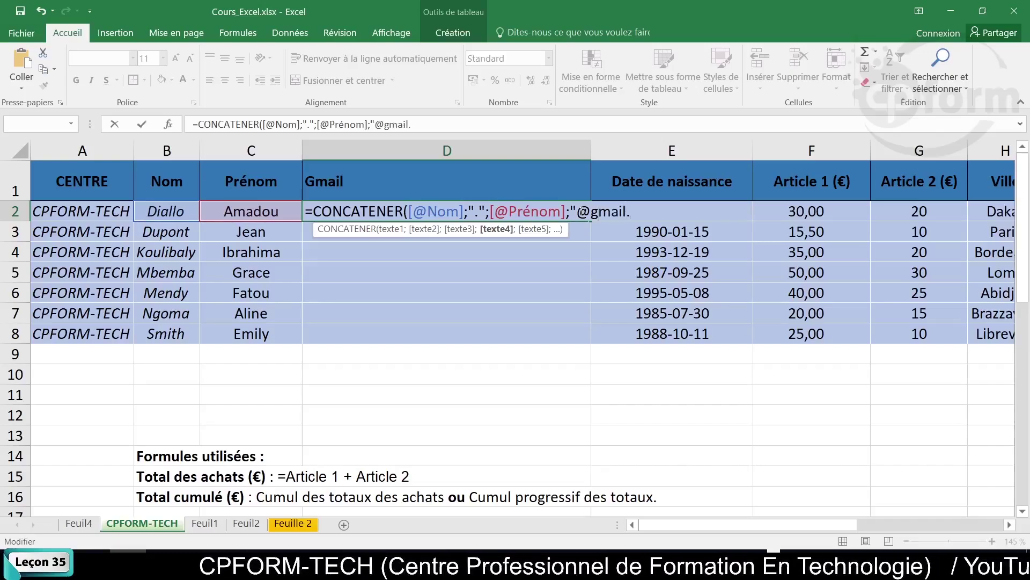
type("com")
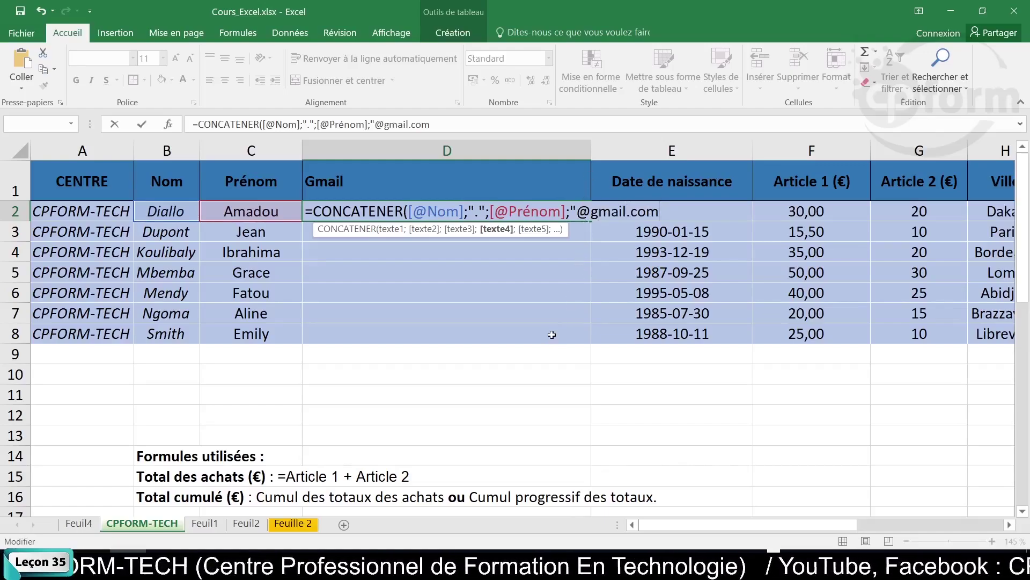
type(")")
key("Return")
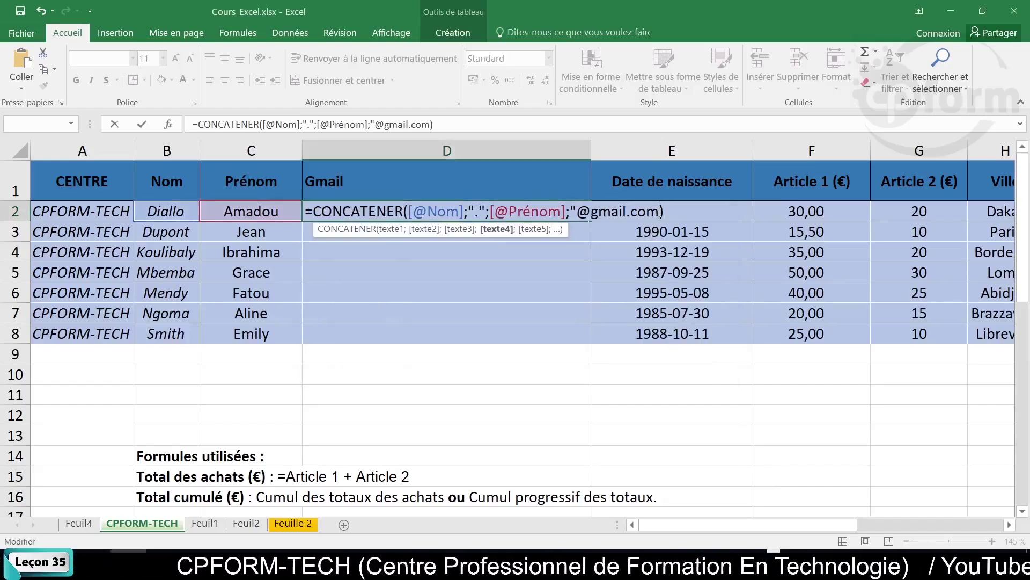
type("\"")
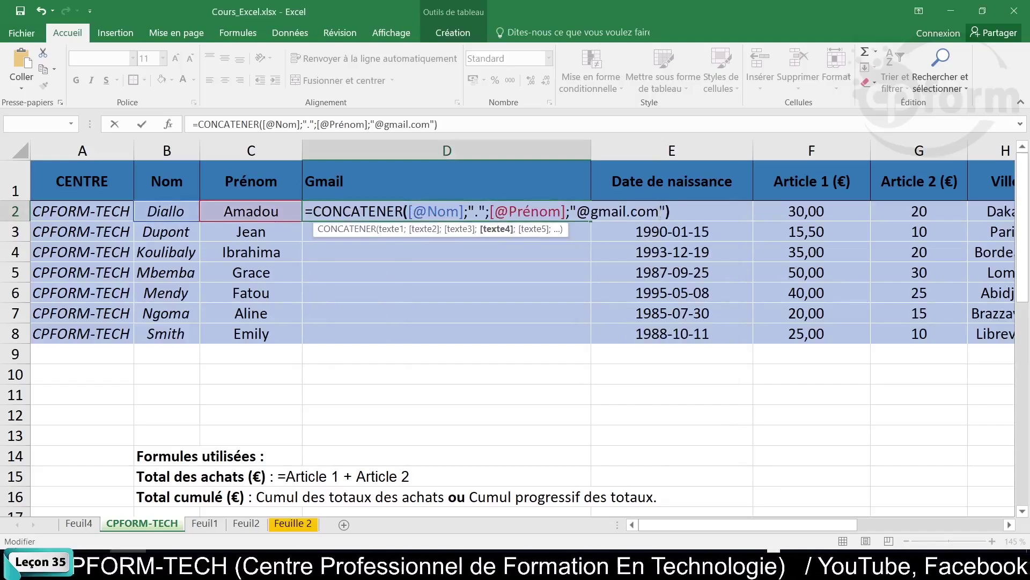
key("Return")
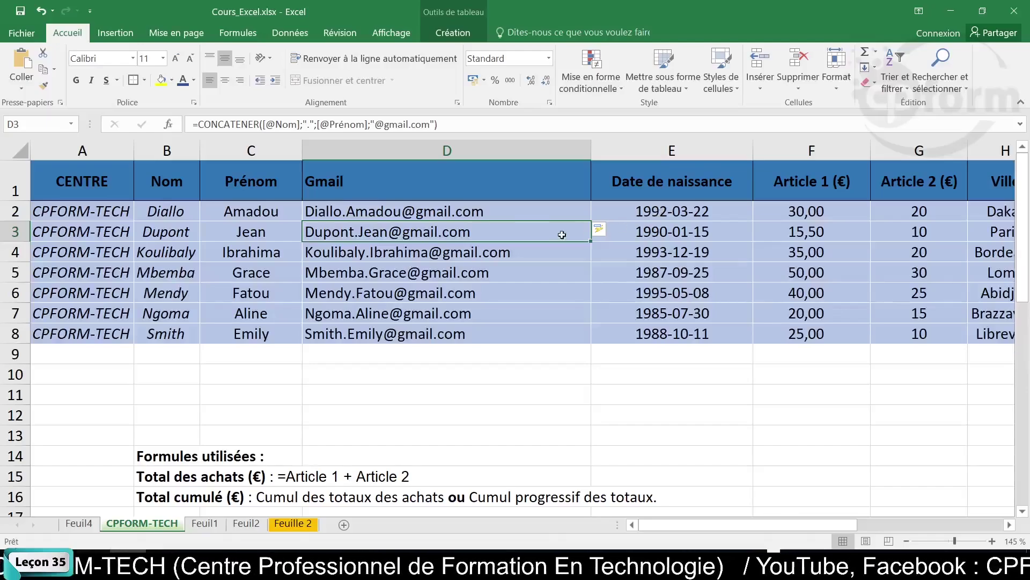
left_click(478, 363)
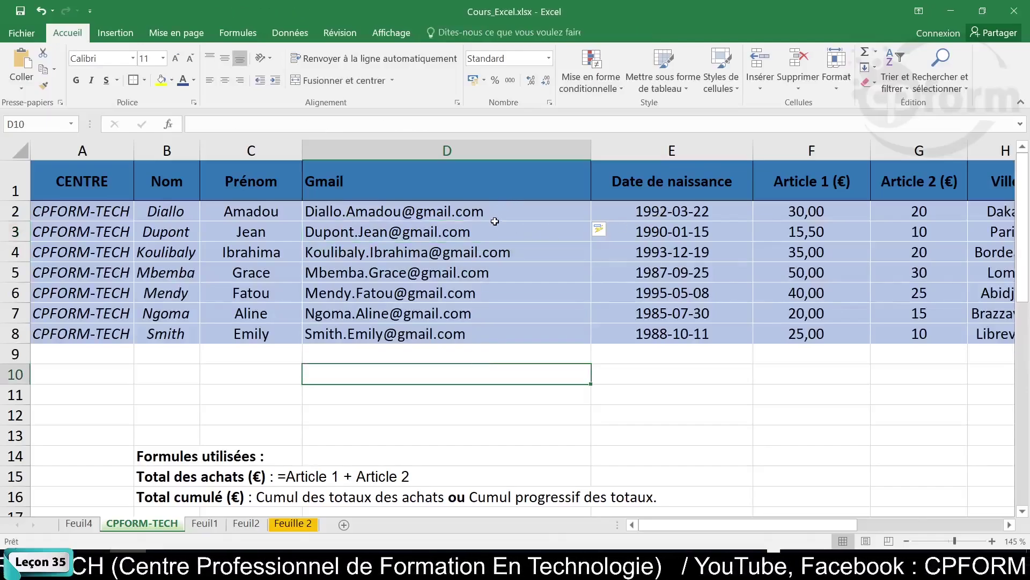
left_click(504, 220)
left_click_drag(504, 220, 511, 334)
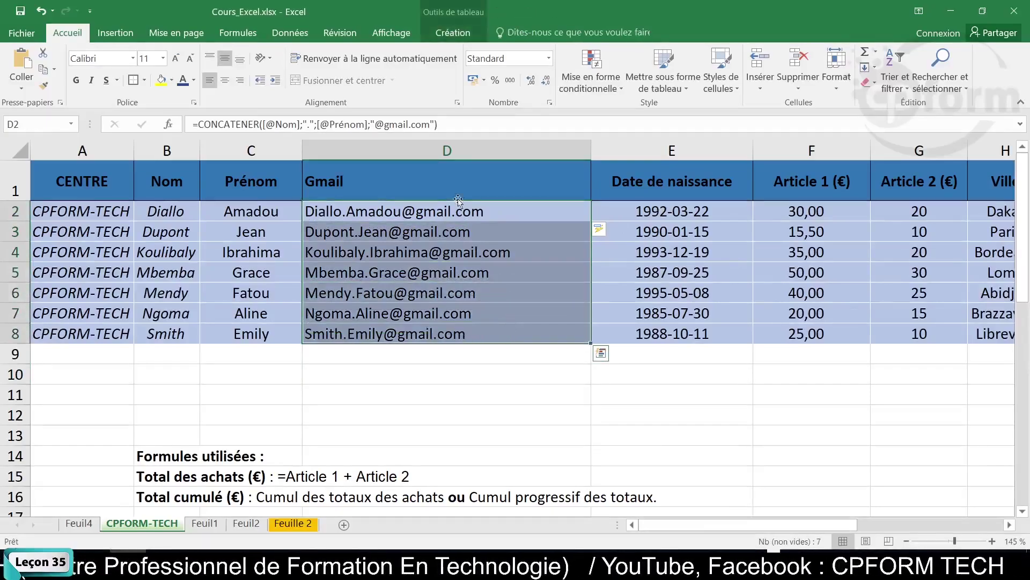
left_click(457, 387)
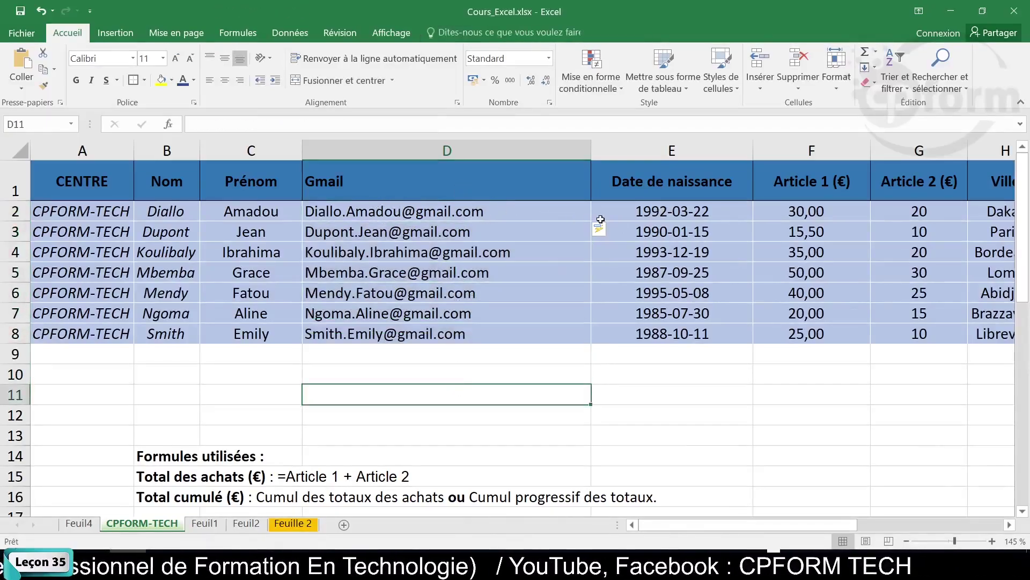